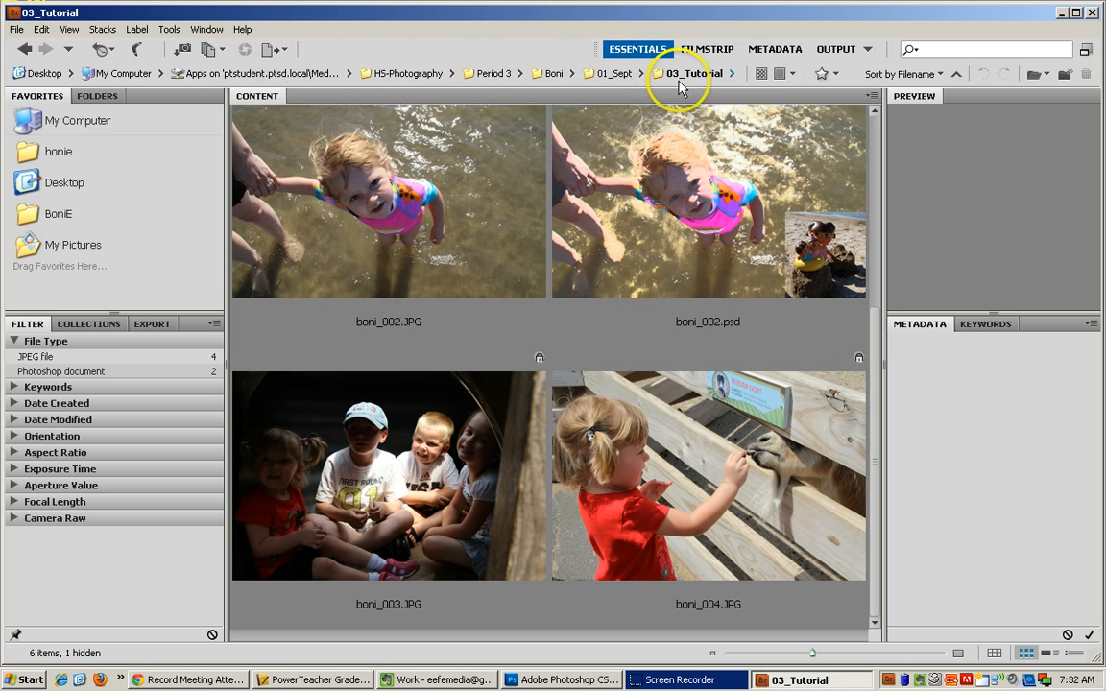
- Open the photo boni_003.JPG from the 03_Tutorial folder in Photoshop
left_click(446, 483)
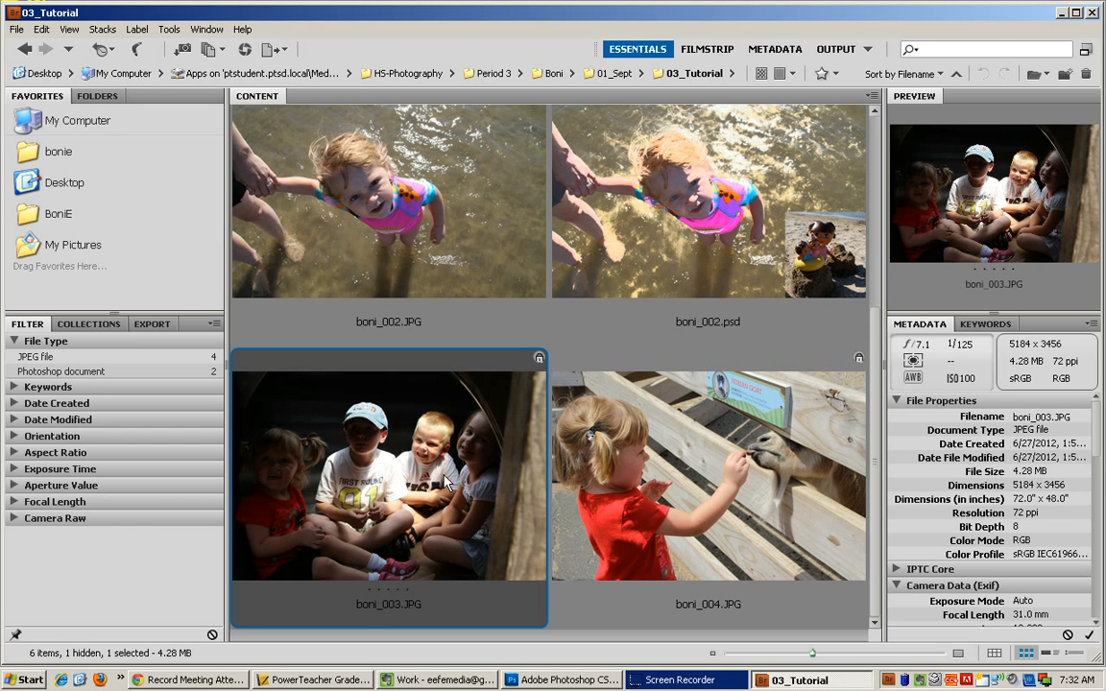
double_click(447, 483)
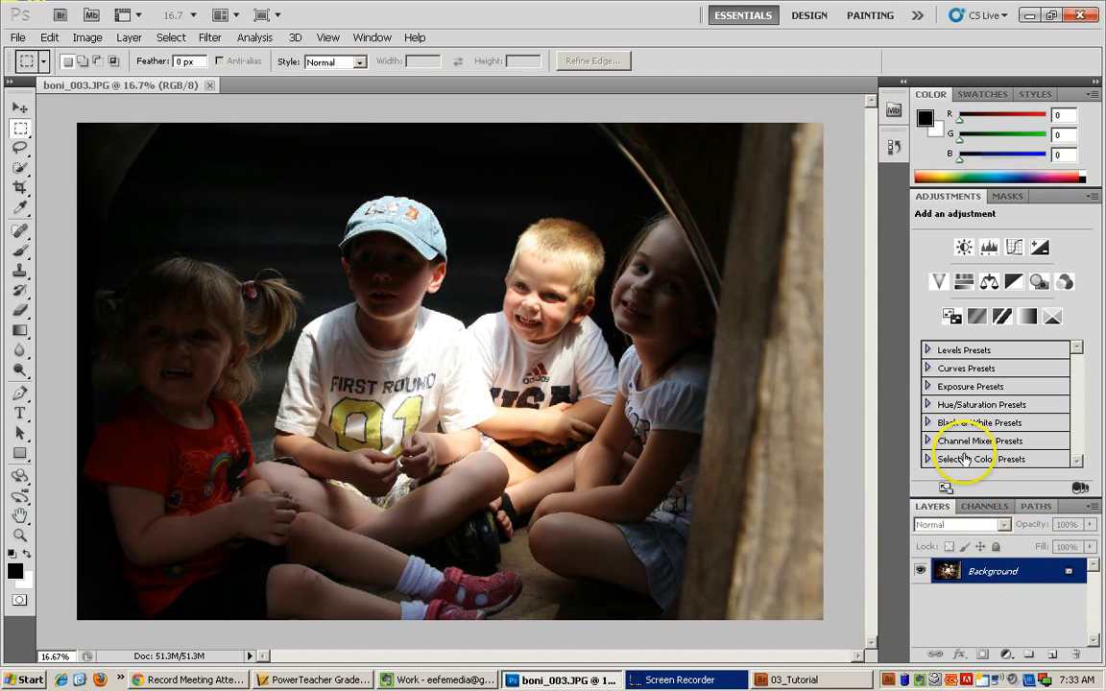
- Make three duplicates of the Background layer within the boni_003.JPG document, keeping the default layer names
right_click(972, 577)
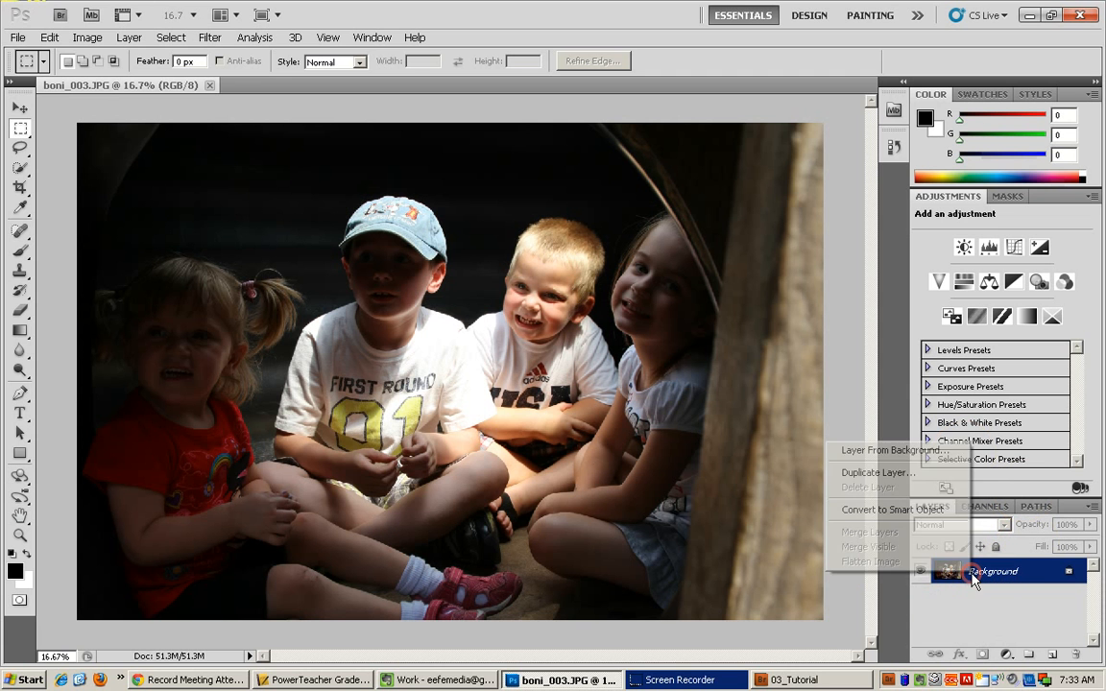
left_click(948, 475)
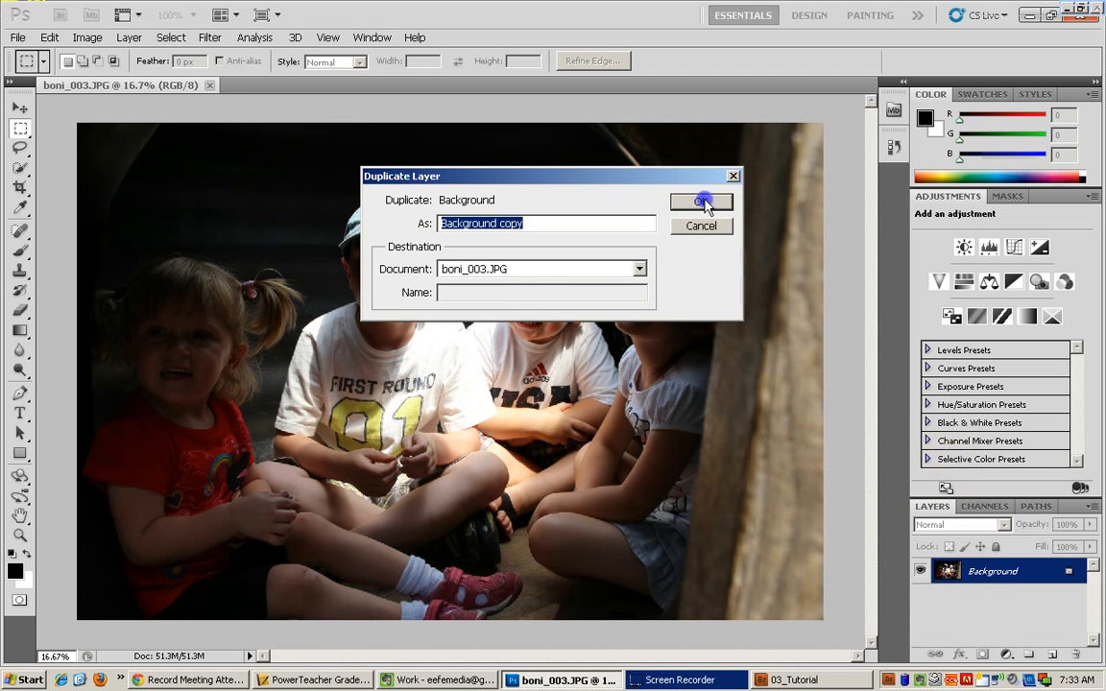
left_click(704, 199)
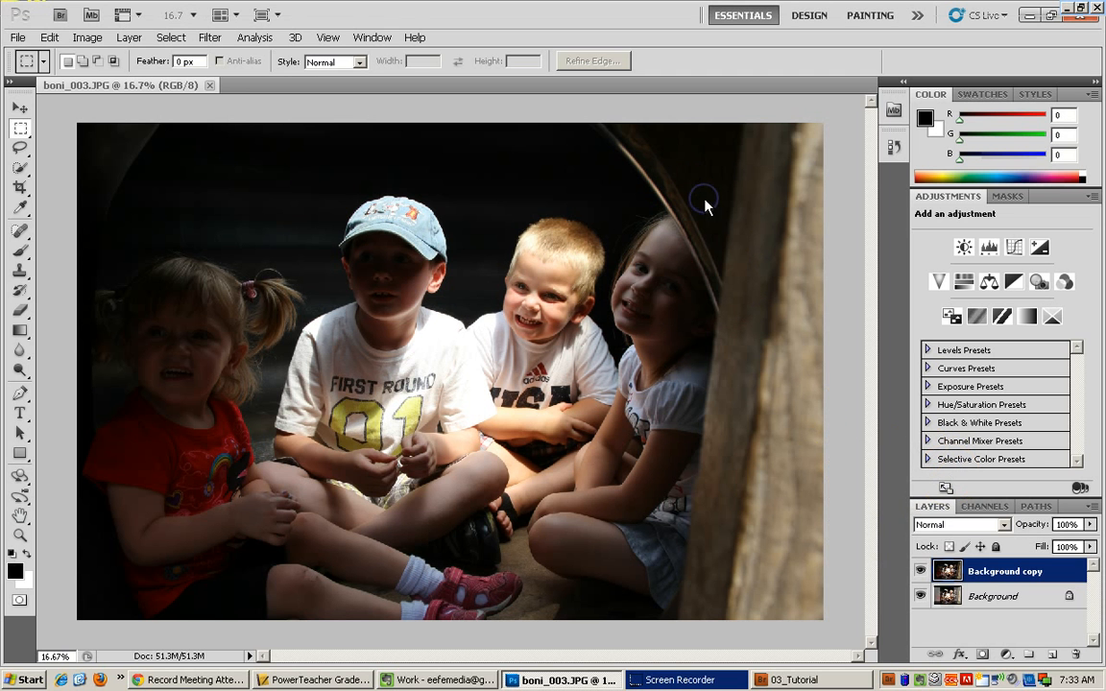
right_click(975, 573)
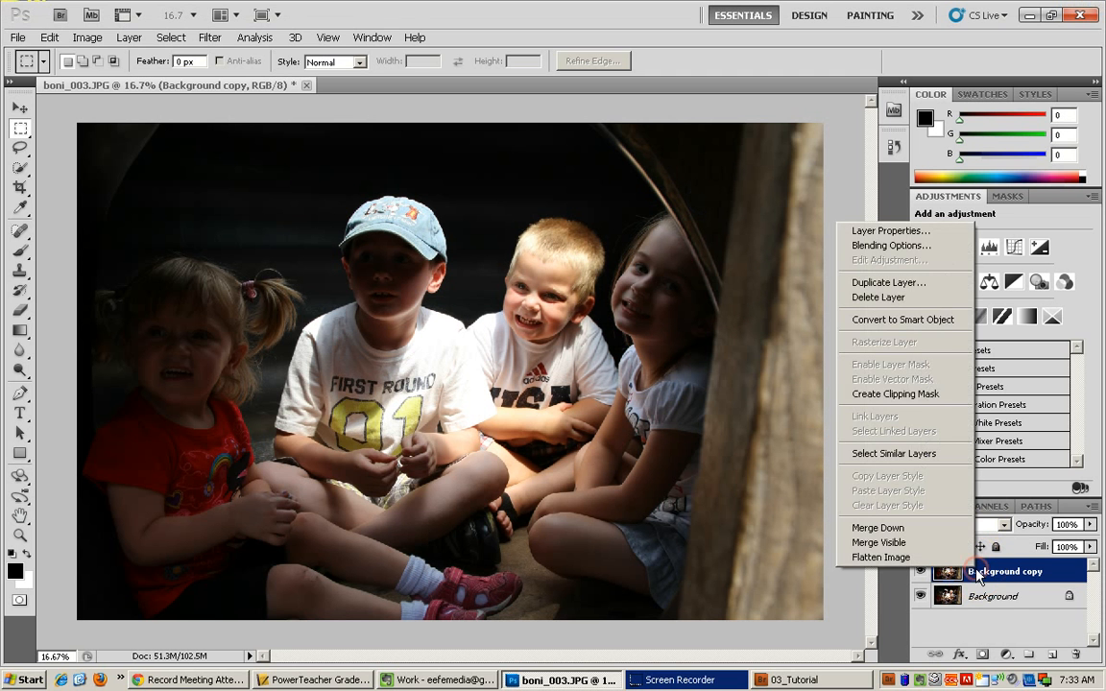
left_click(923, 284)
left_click(698, 201)
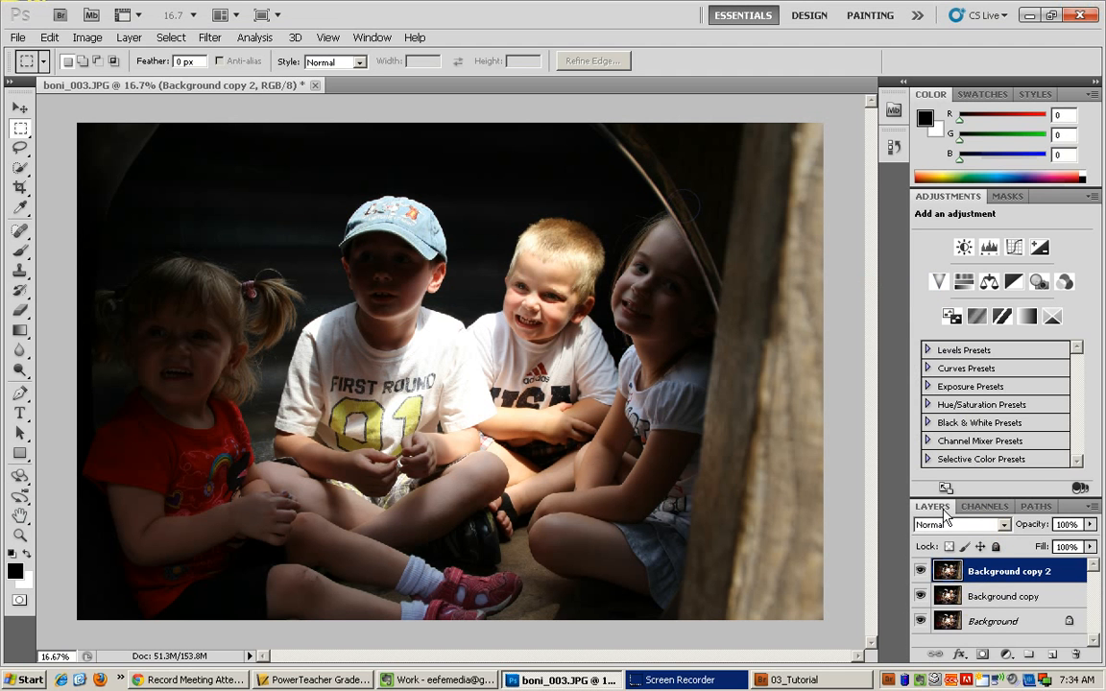
right_click(971, 570)
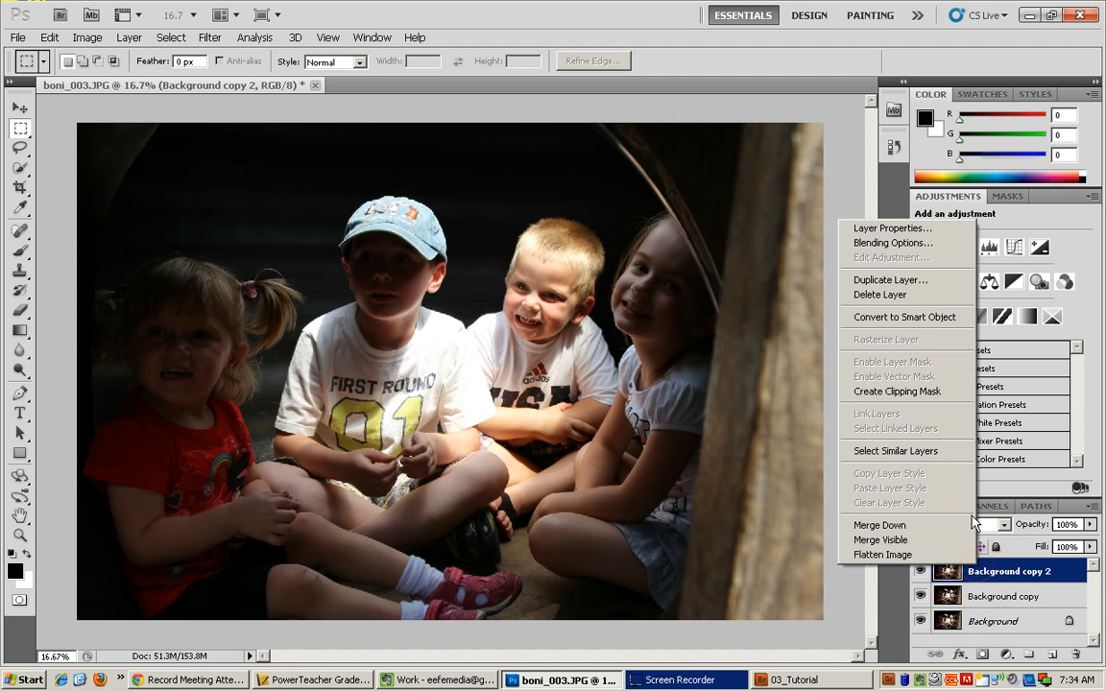
left_click(949, 280)
left_click(682, 203)
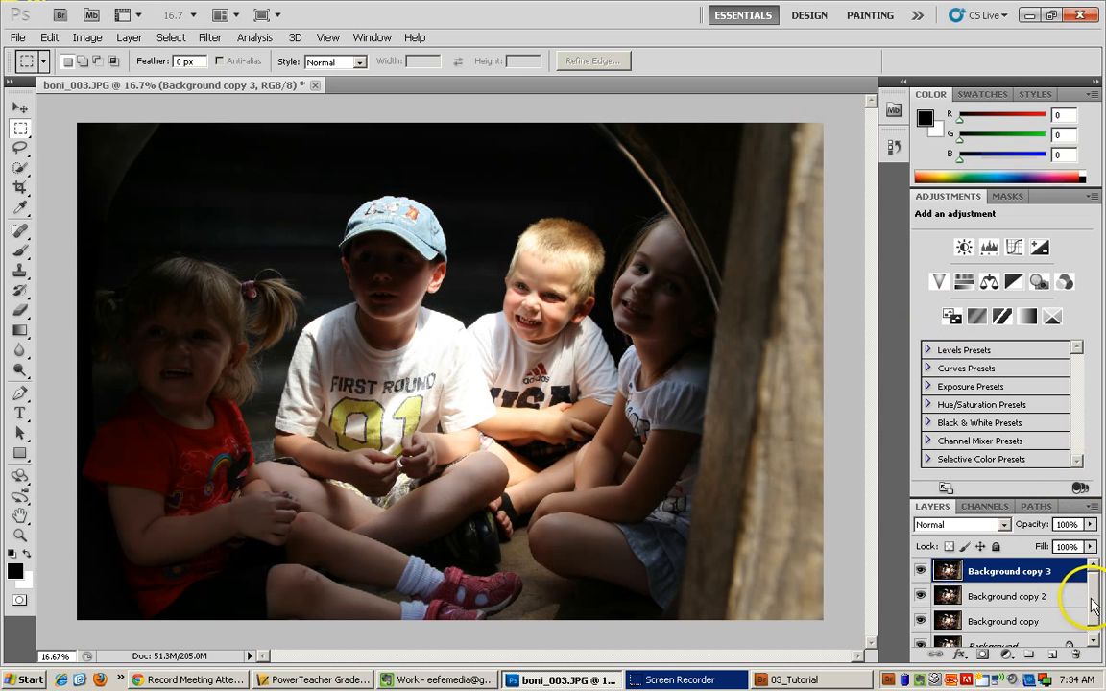
- Hide the Background, Background copy 3 and Background copy 2 layers, leaving only Background copy shown
left_click_drag(1092, 602, 1092, 624)
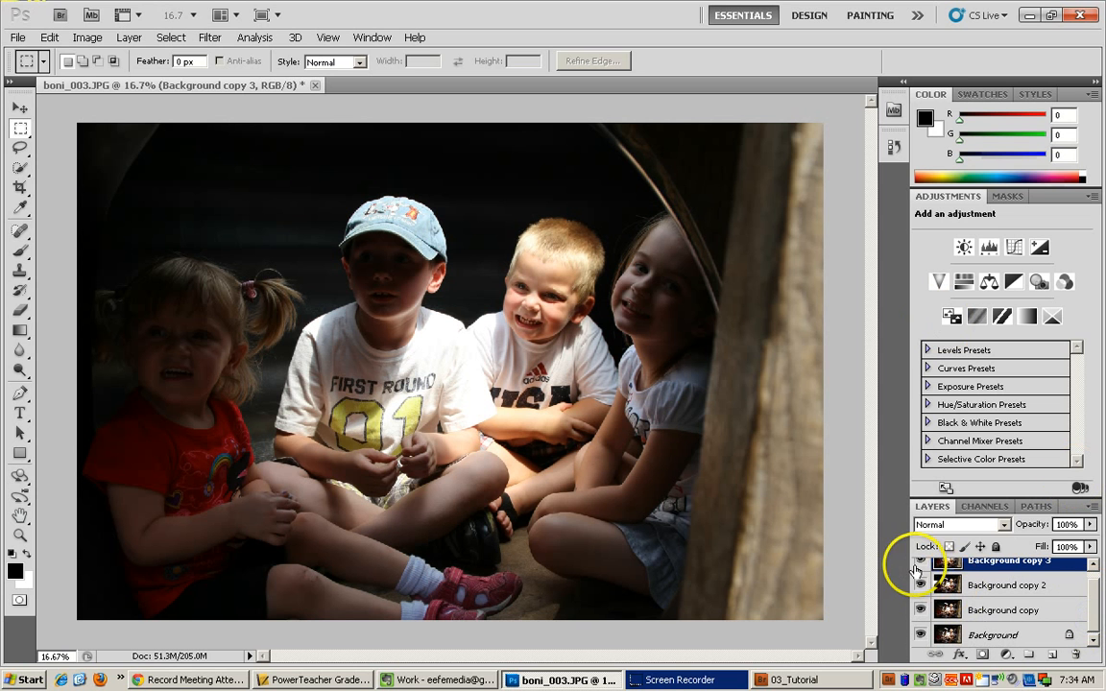
left_click(922, 635)
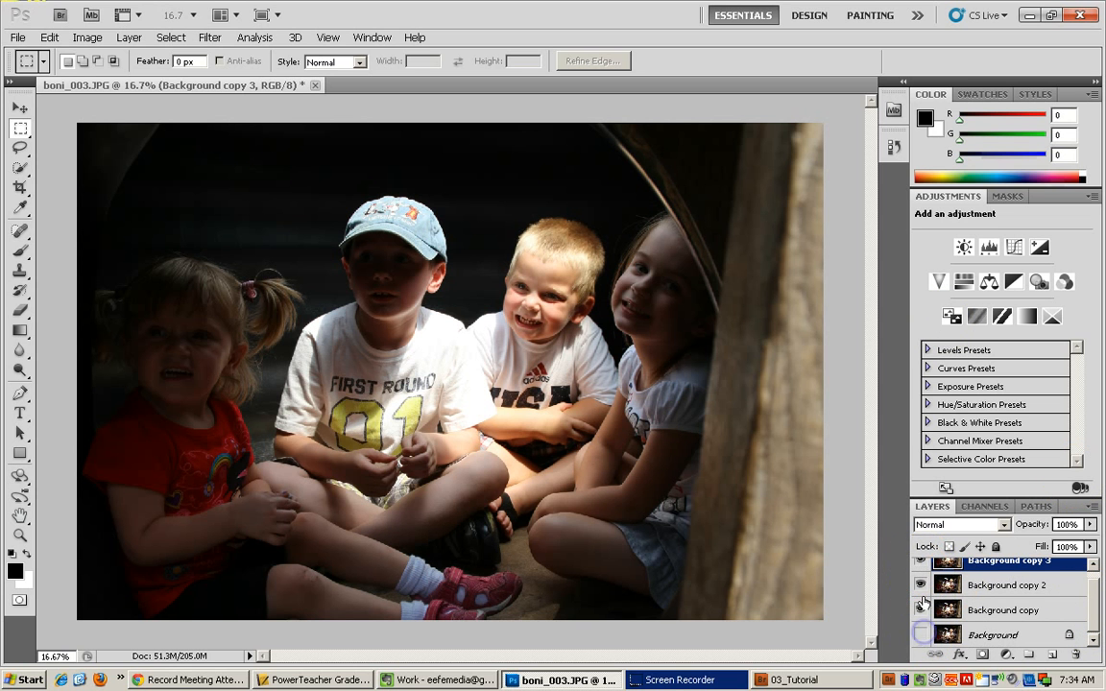
left_click(920, 559)
left_click(920, 561)
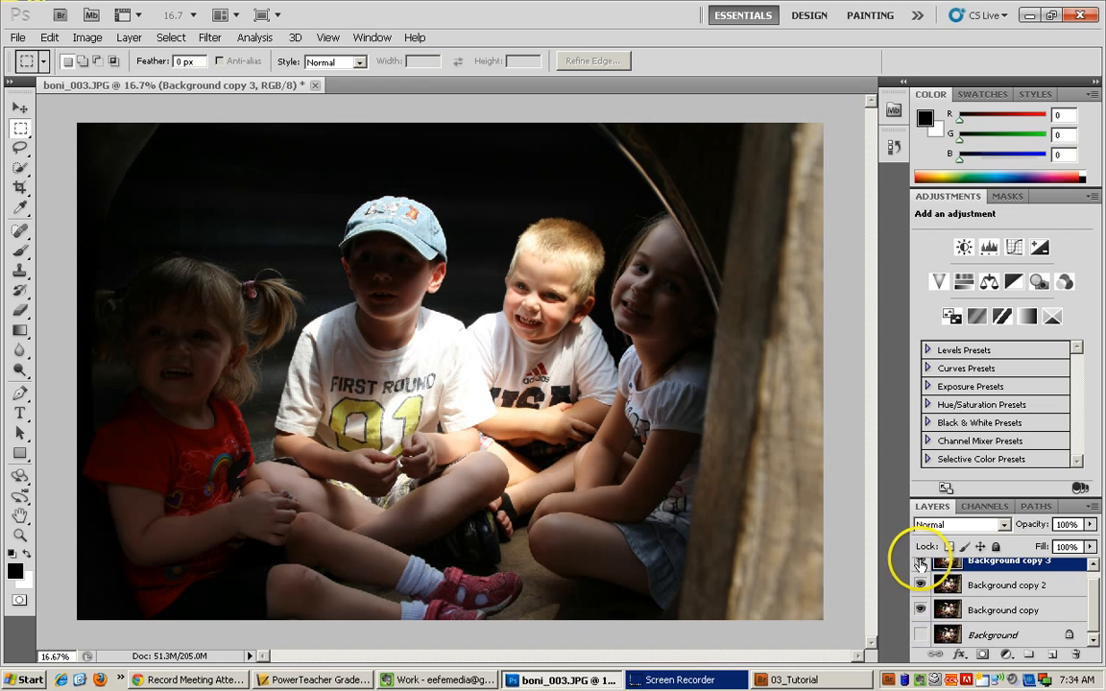
left_click(920, 585)
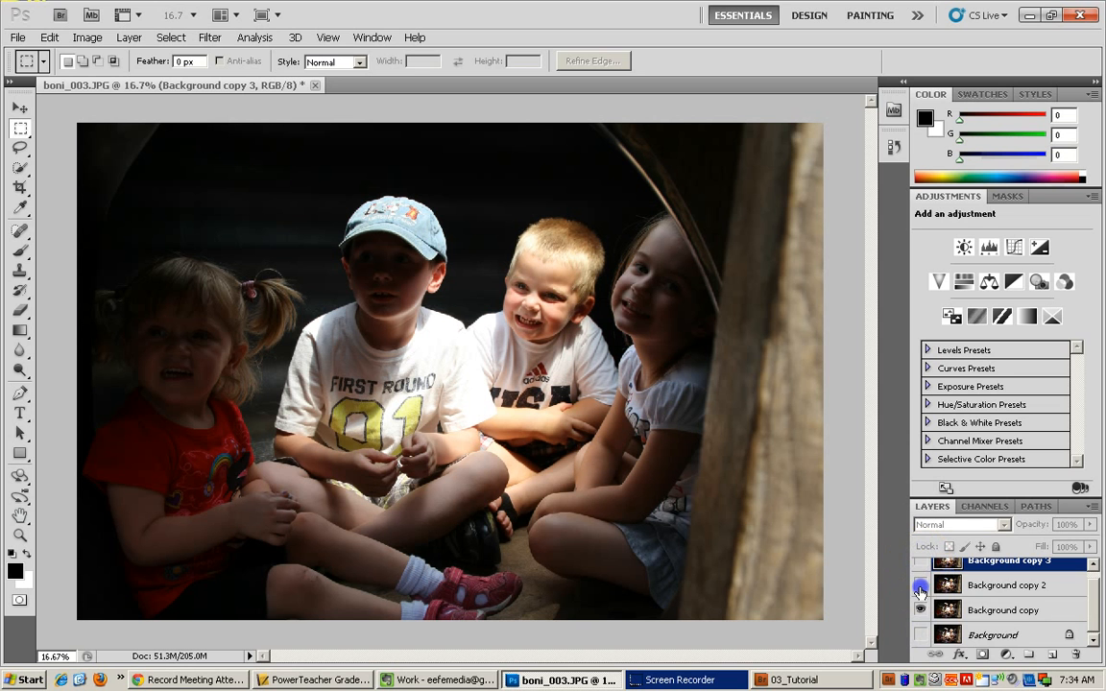
- Rename the Background copy layer as "bright cont"
double_click(1003, 610)
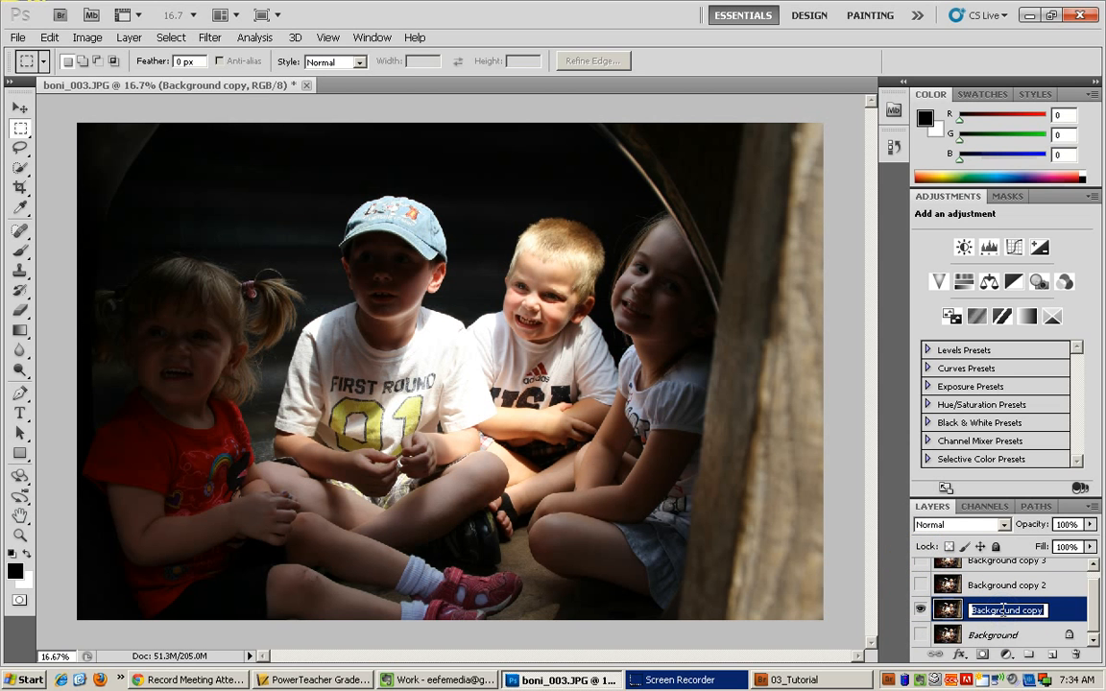
type("bright corr")
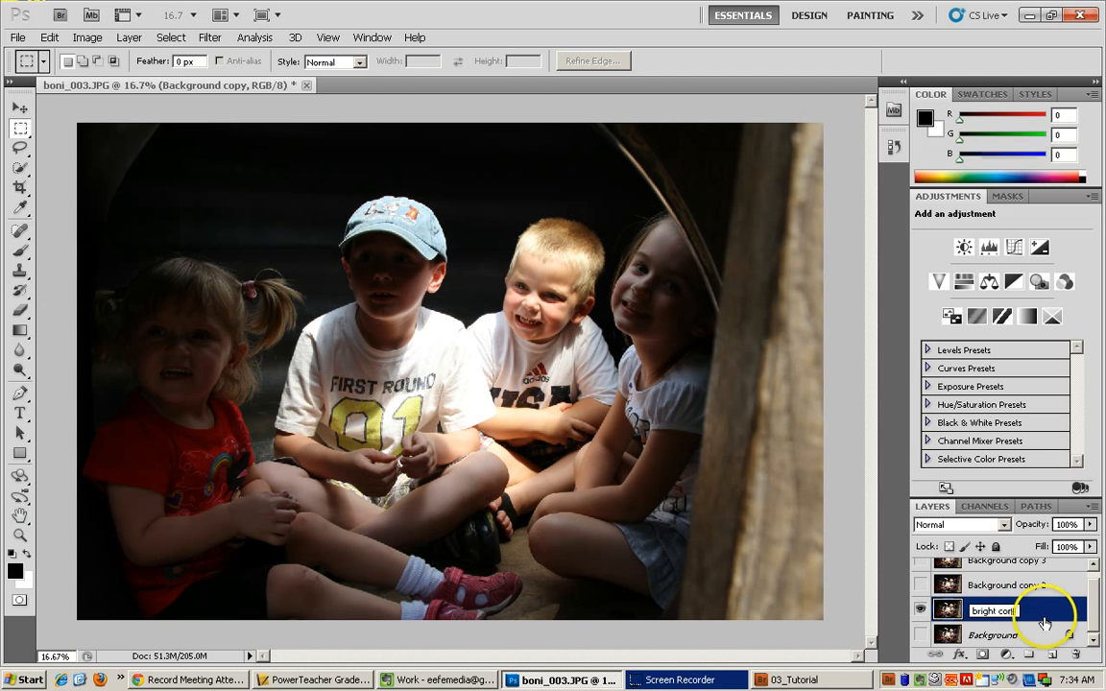
key("Return")
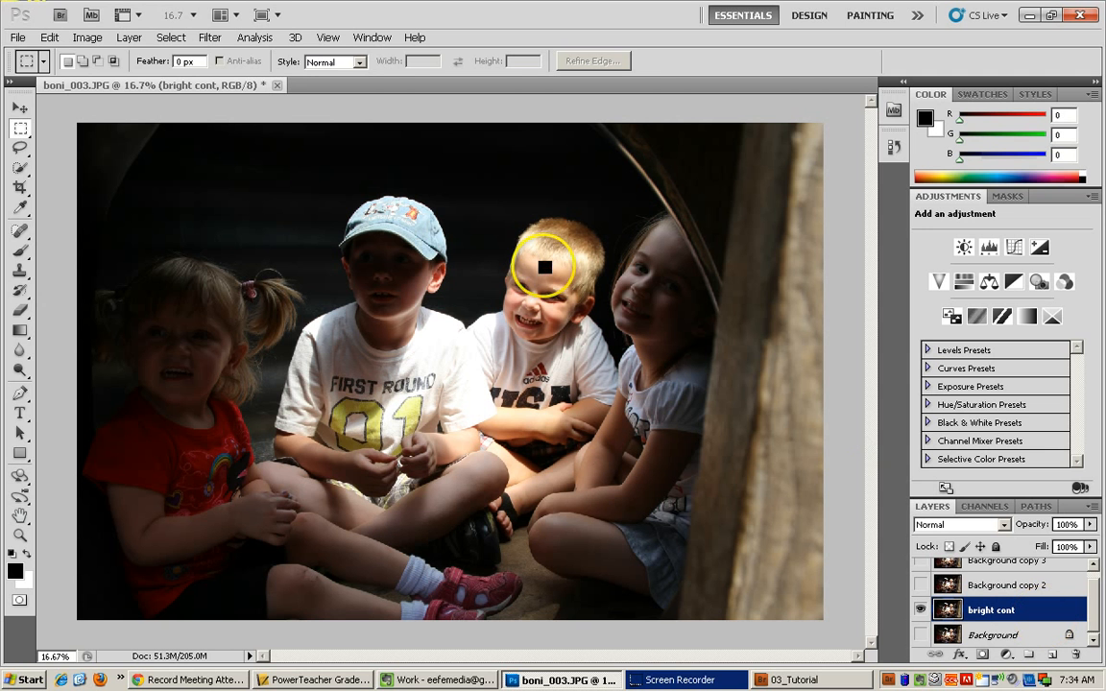
- Apply a Brightness/Contrast adjustment to the bright cont layer with brightness 68 and contrast -12
left_click(88, 37)
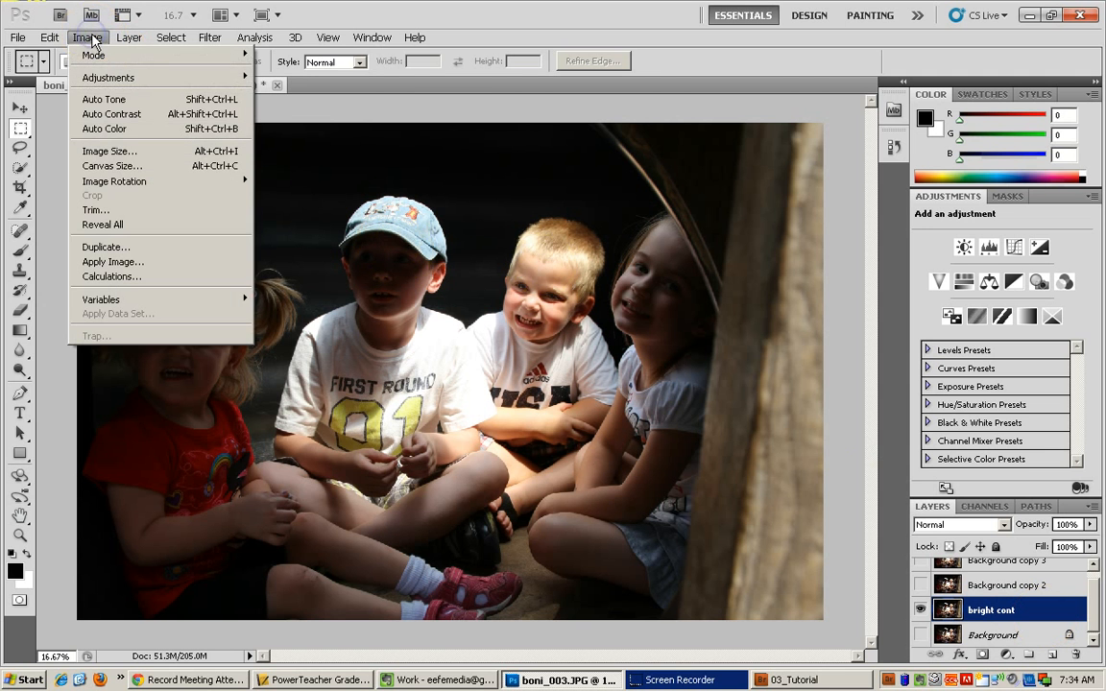
mouse_move(105, 79)
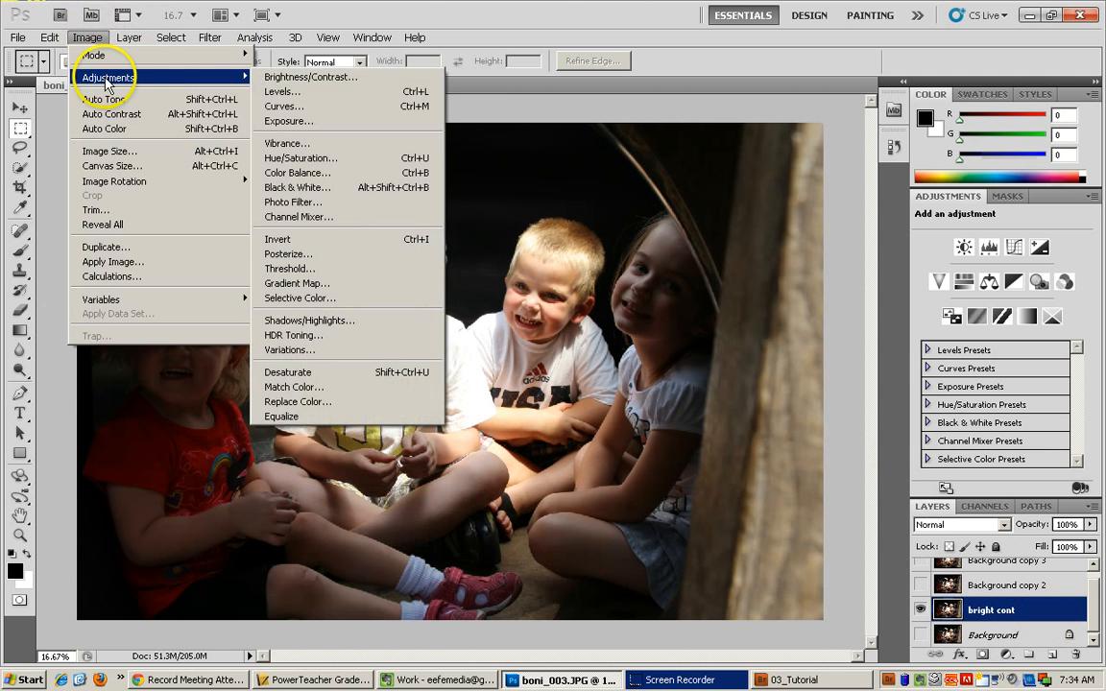
left_click(277, 77)
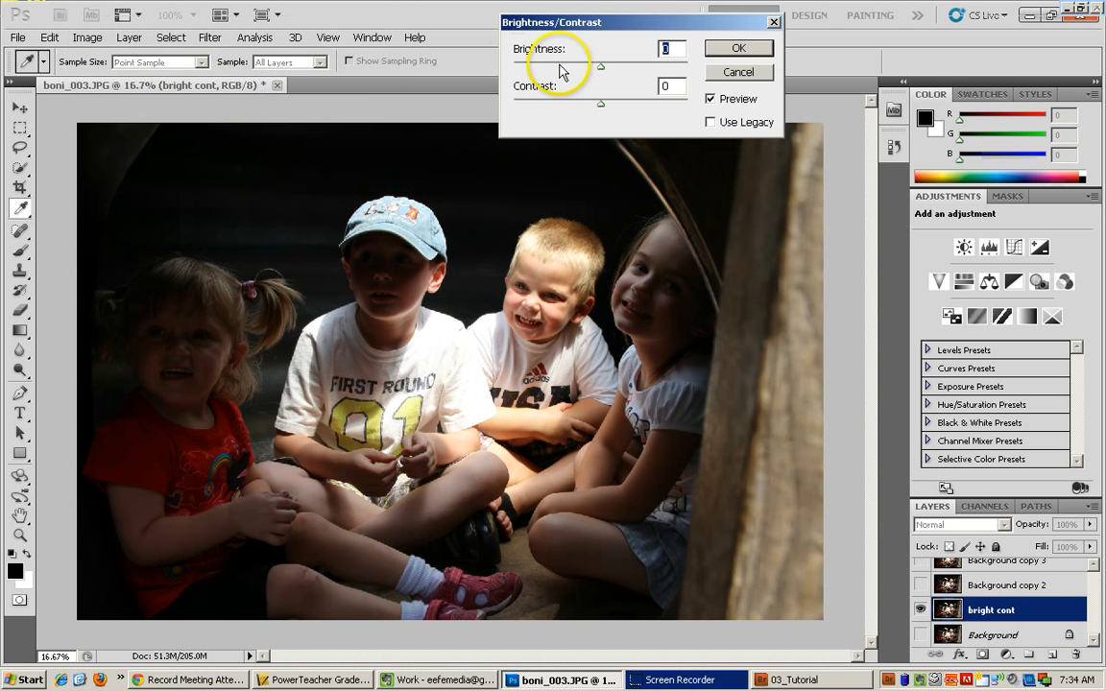
left_click_drag(601, 67, 633, 71)
left_click(598, 104)
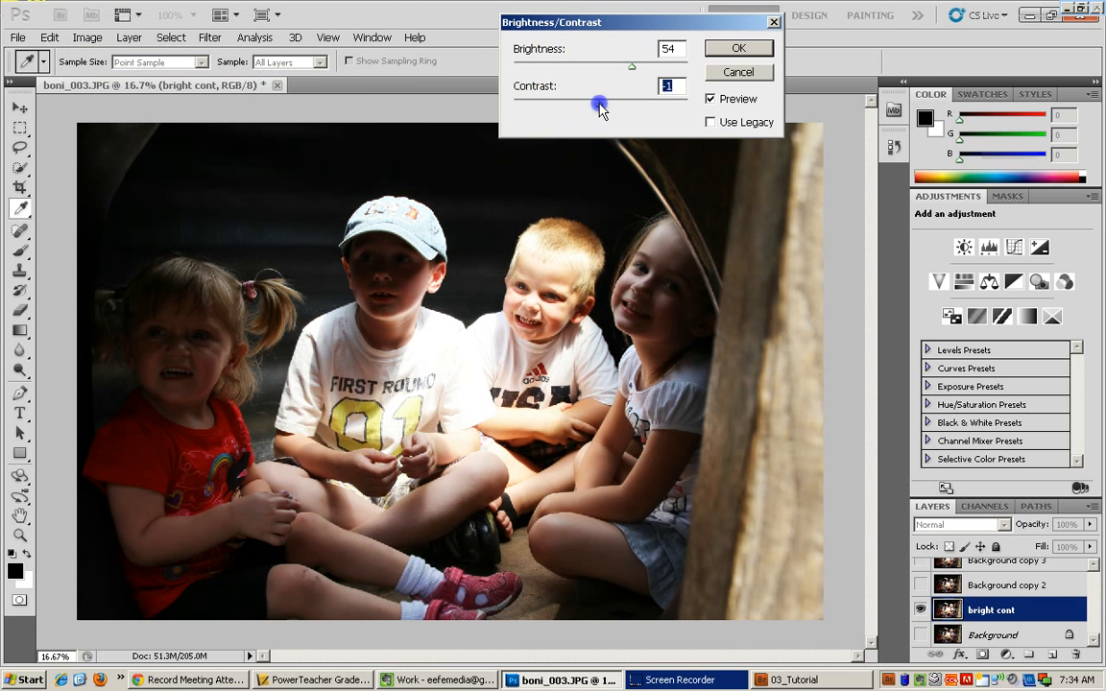
left_click_drag(619, 104, 580, 104)
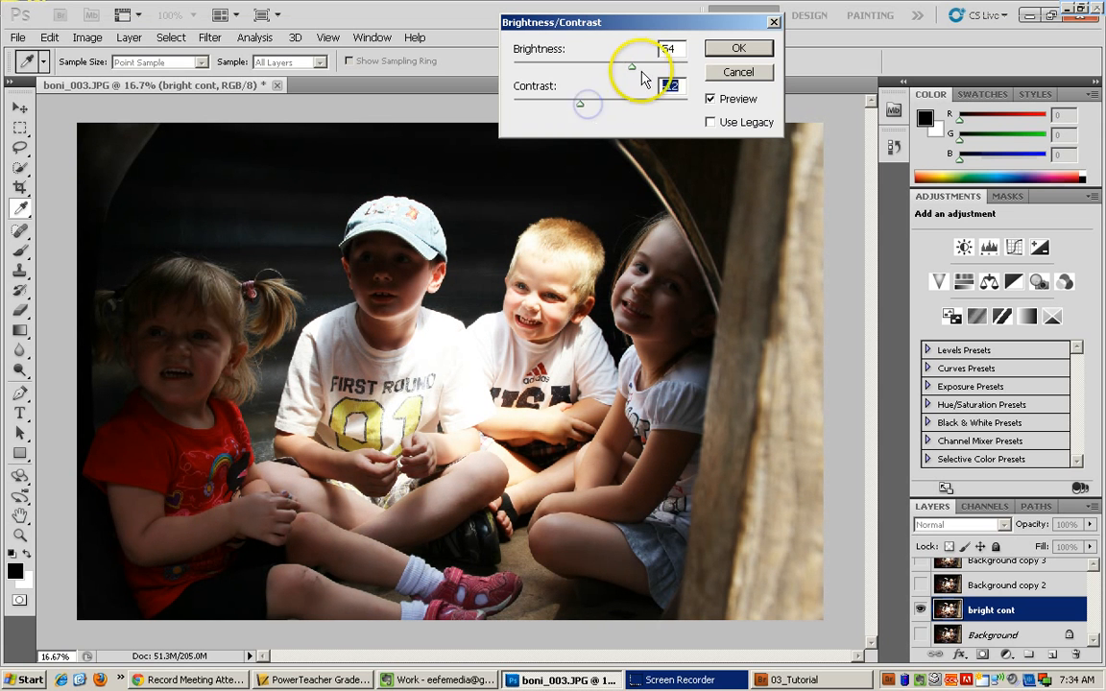
left_click_drag(633, 72, 641, 74)
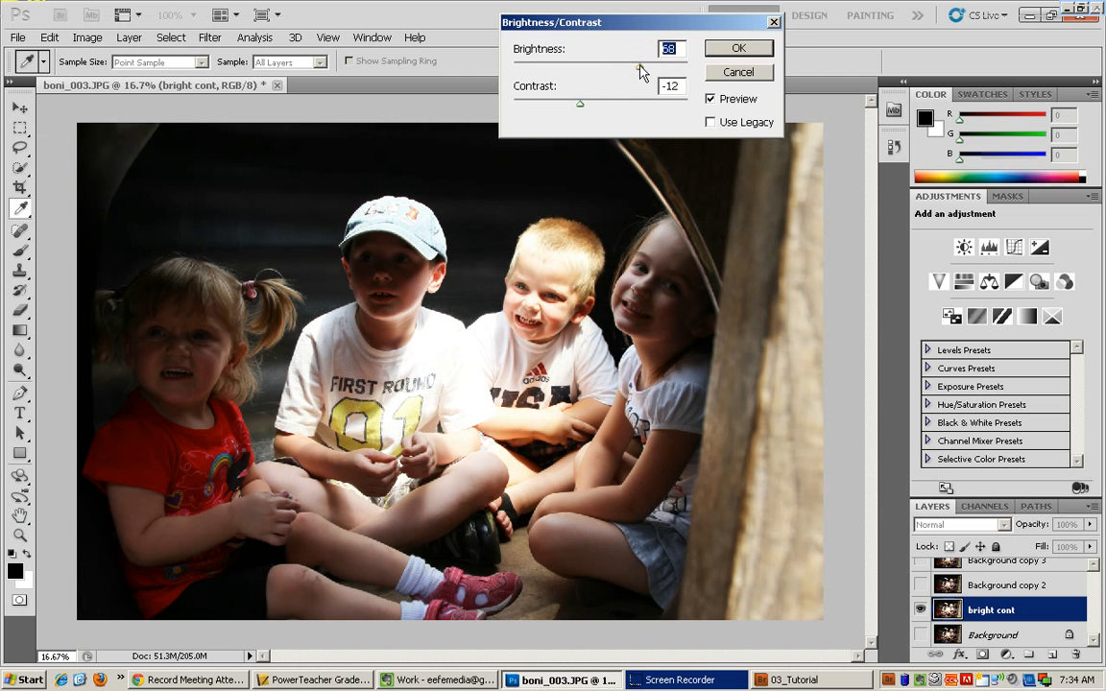
left_click(733, 49)
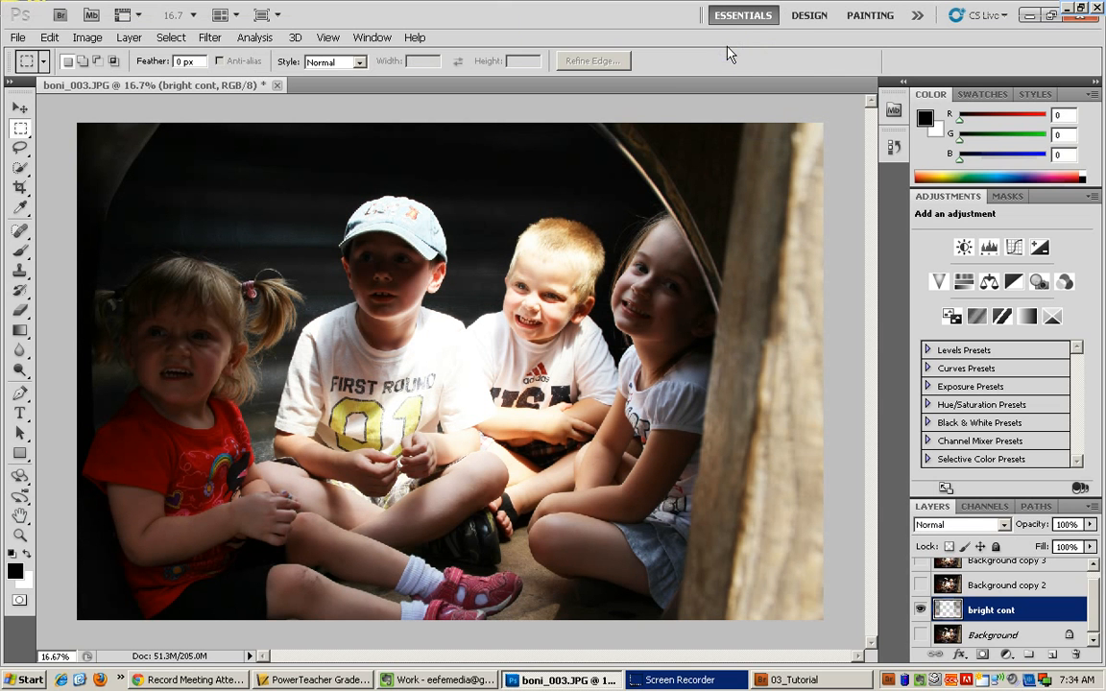
- Show the Background layer and toggle bright cont's visibility to compare it with the original, leaving bright cont hidden
left_click(921, 635)
left_click(921, 609)
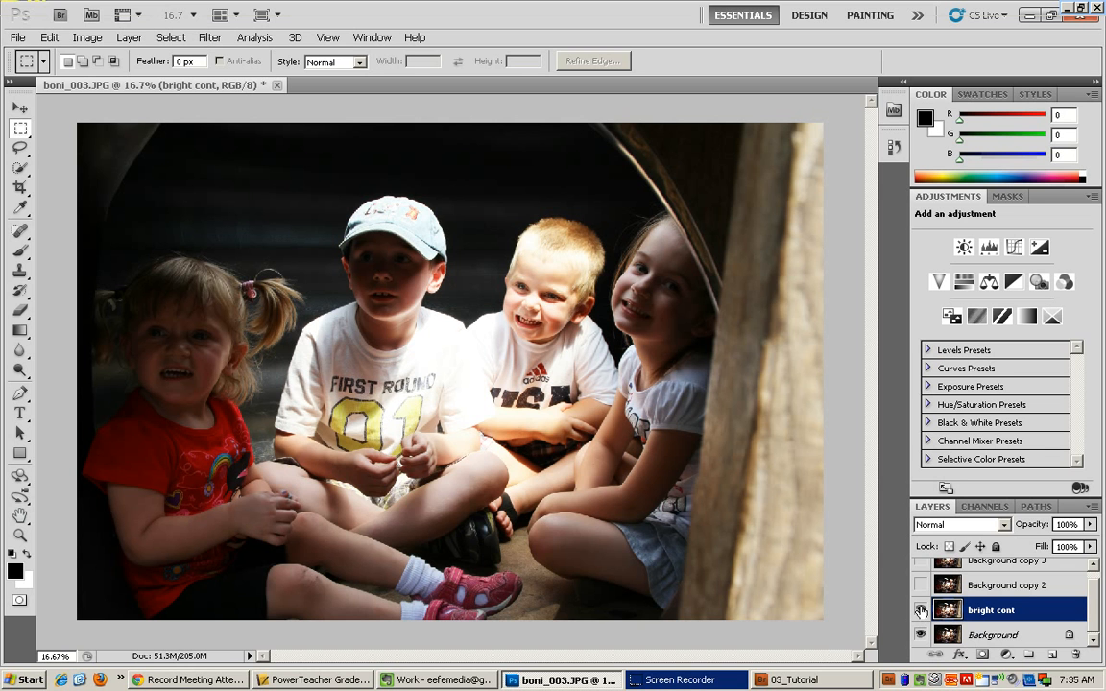
left_click(920, 611)
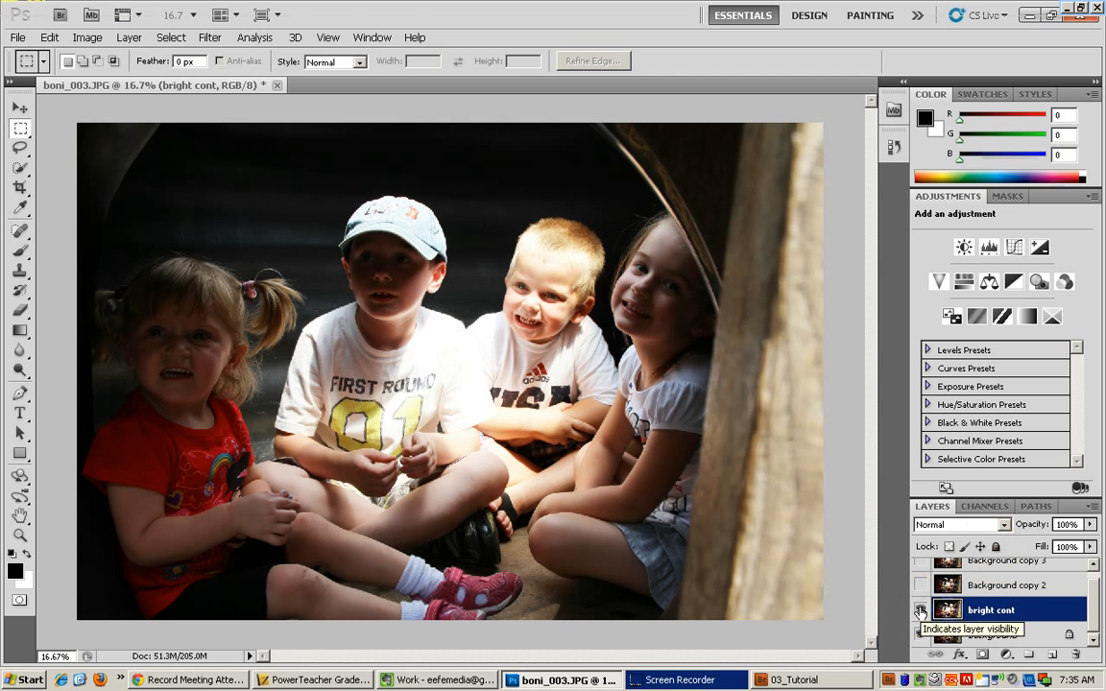
left_click(920, 610)
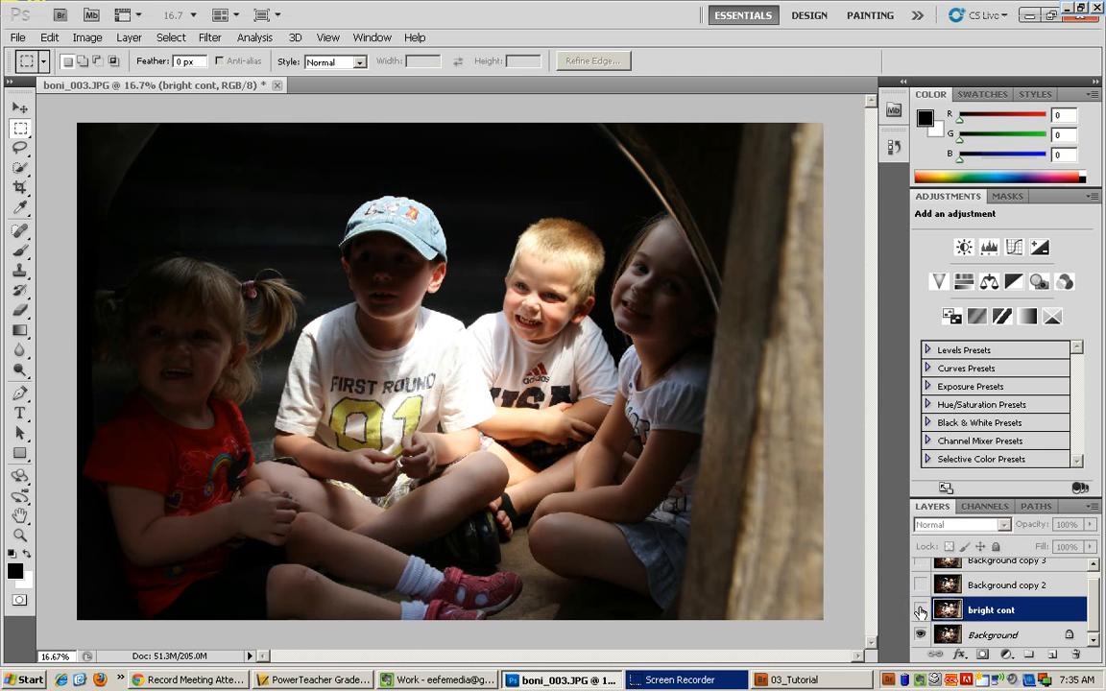
left_click(920, 611)
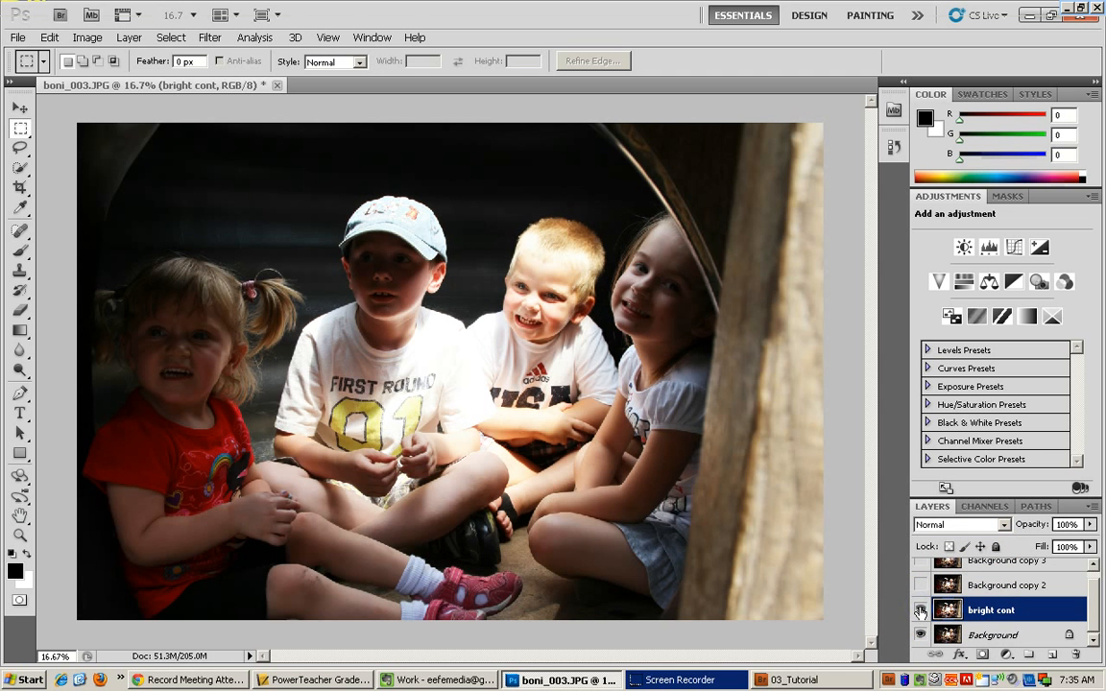
left_click(920, 611)
left_click(919, 611)
left_click(920, 610)
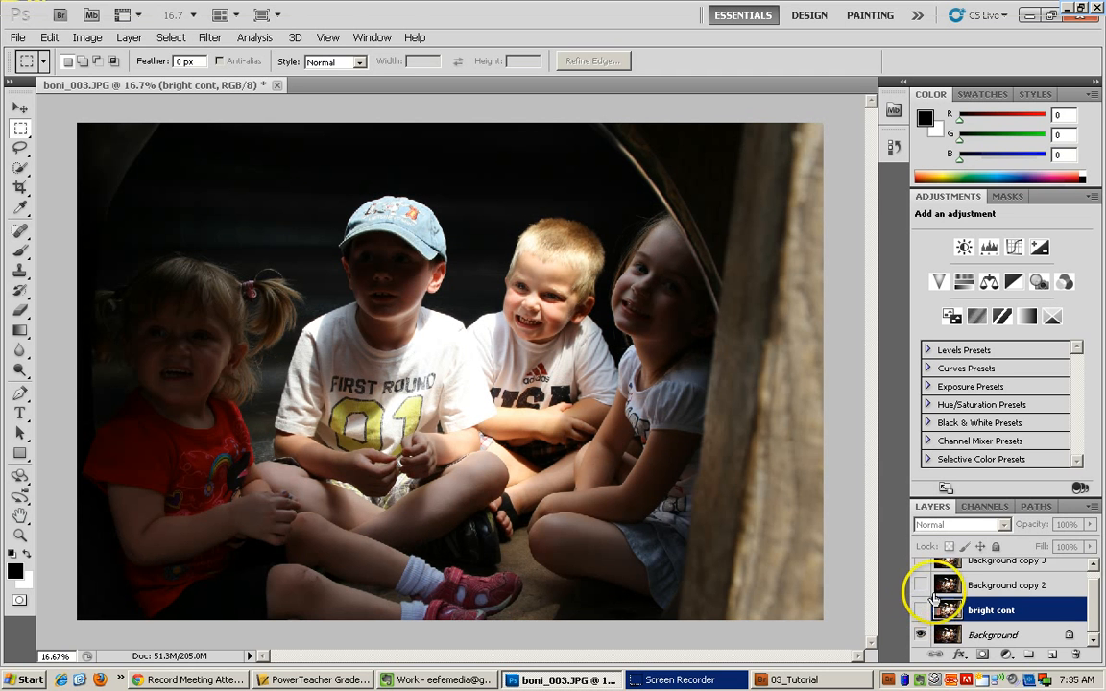
- Show the Background copy 2 layer and rename it "hue sat"
left_click(921, 585)
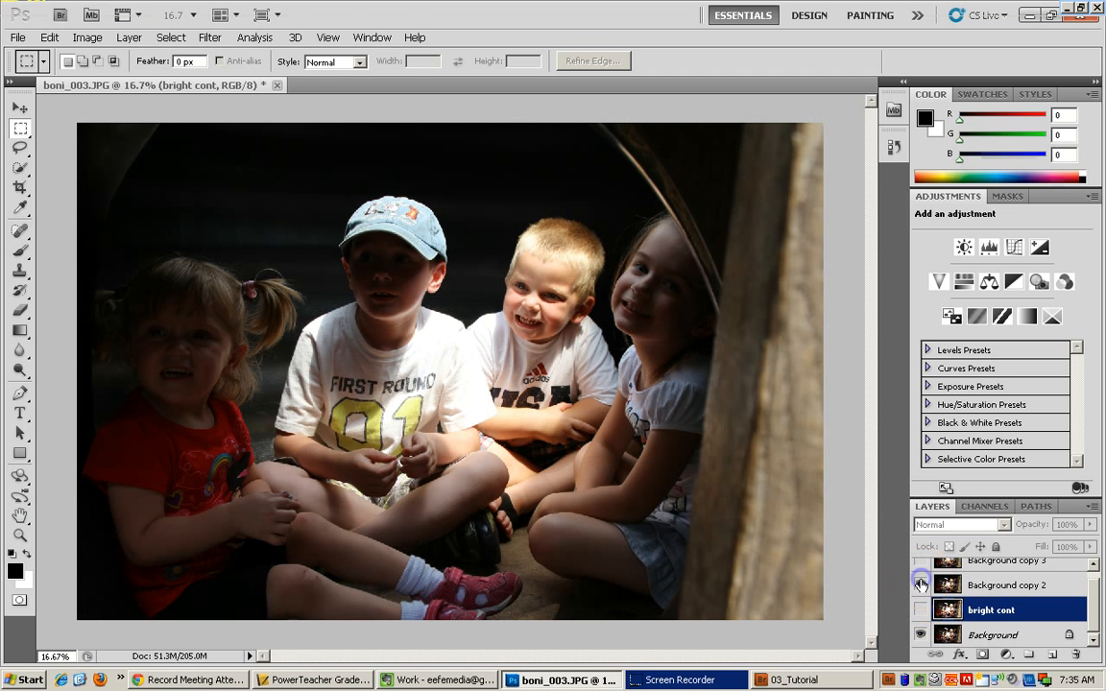
left_click(989, 585)
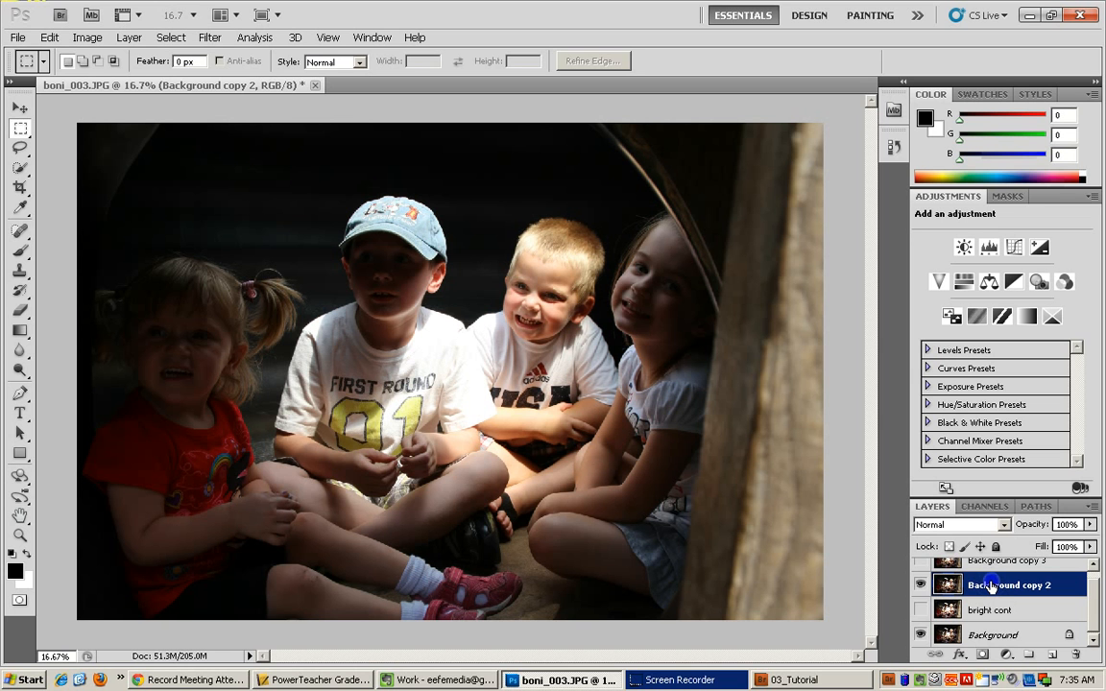
double_click(1004, 585)
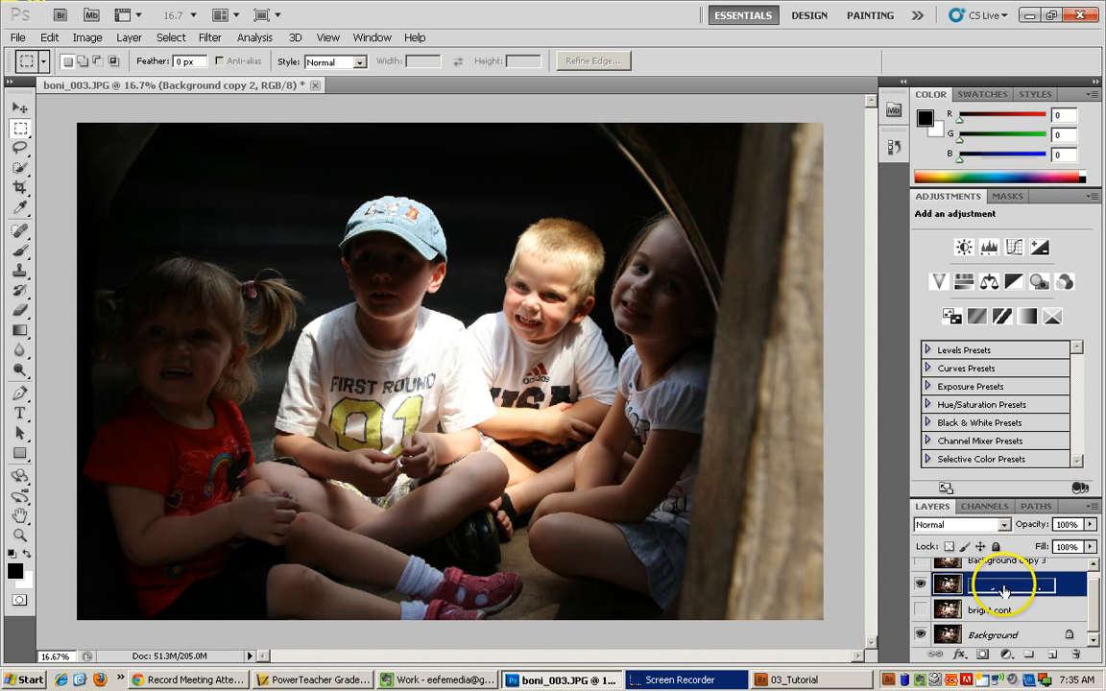
type("h")
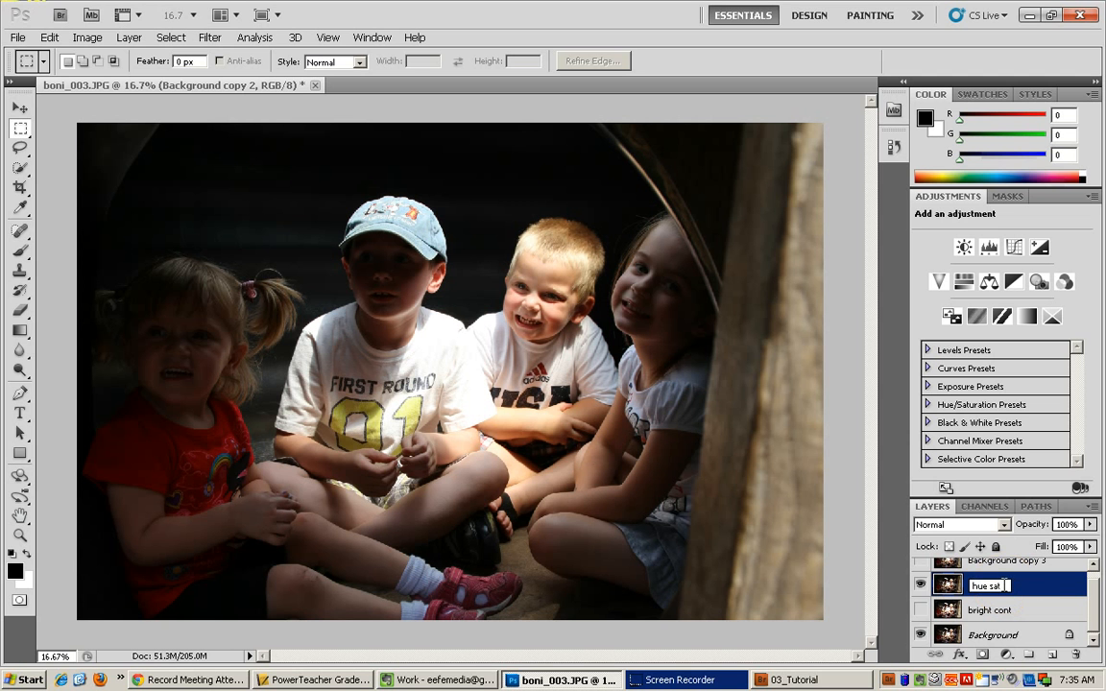
type("ue sat")
key("Return")
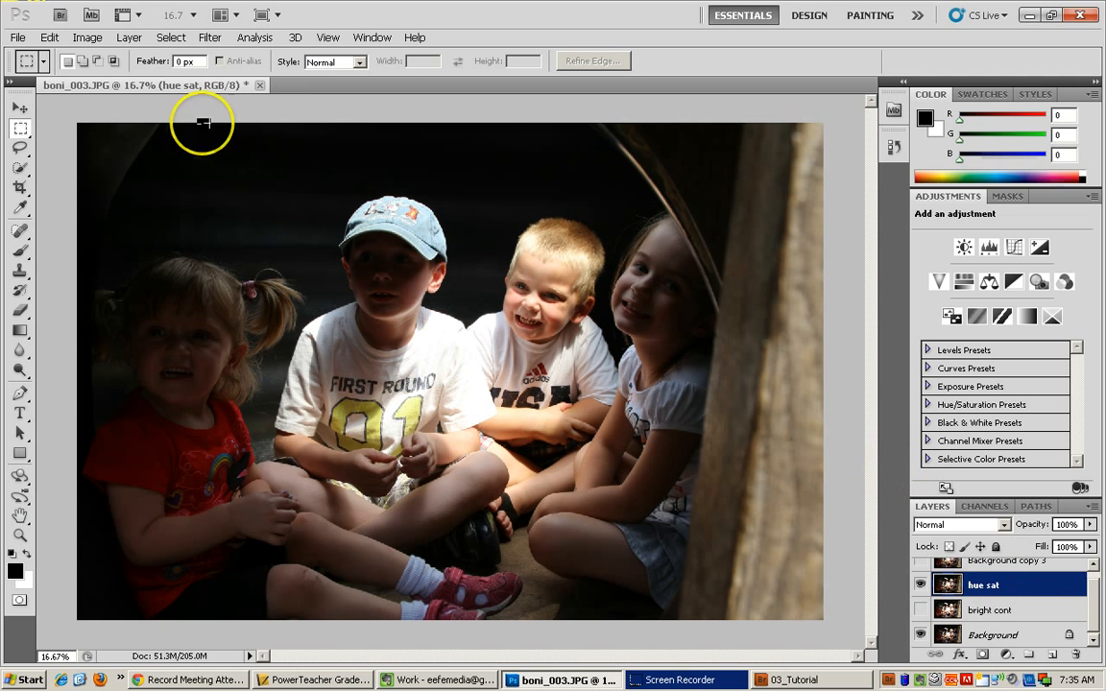
- Apply a Hue/Saturation adjustment to the hue sat layer with hue -4, saturation +31 and lightness +4
left_click(87, 38)
mouse_move(106, 81)
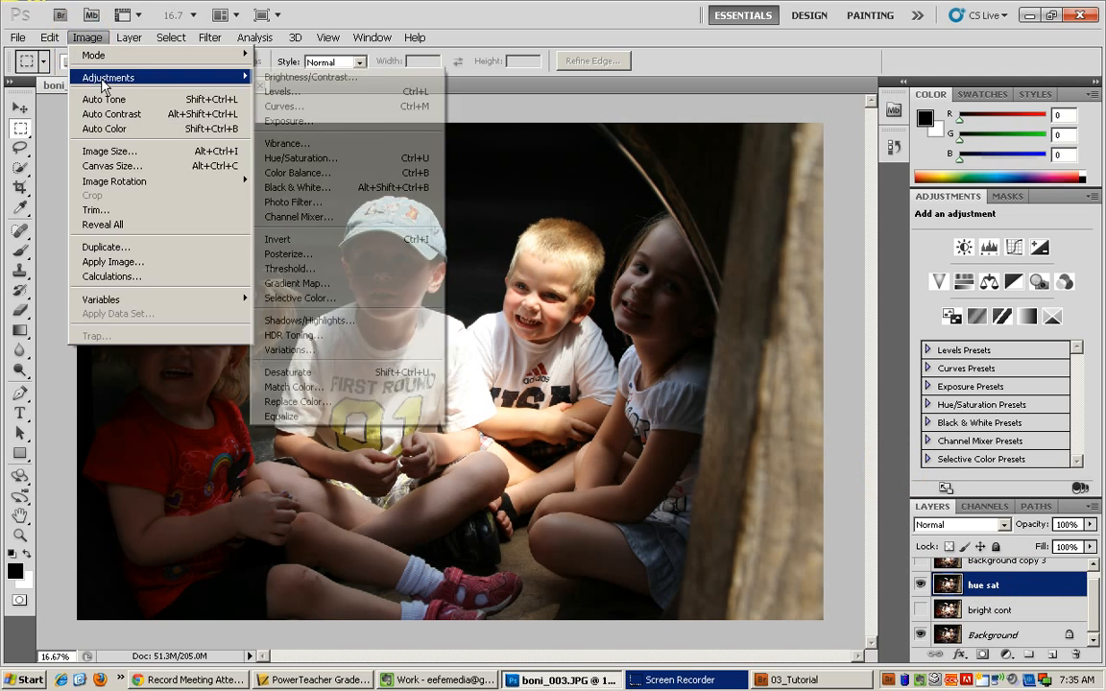
left_click(294, 159)
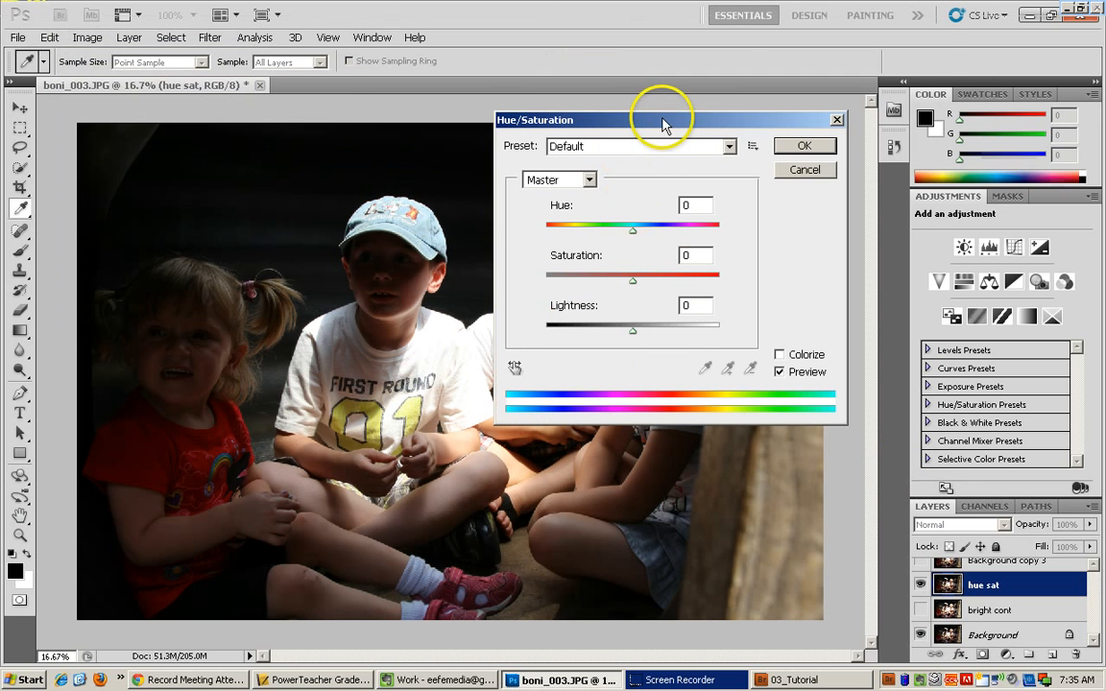
left_click_drag(669, 118, 773, 28)
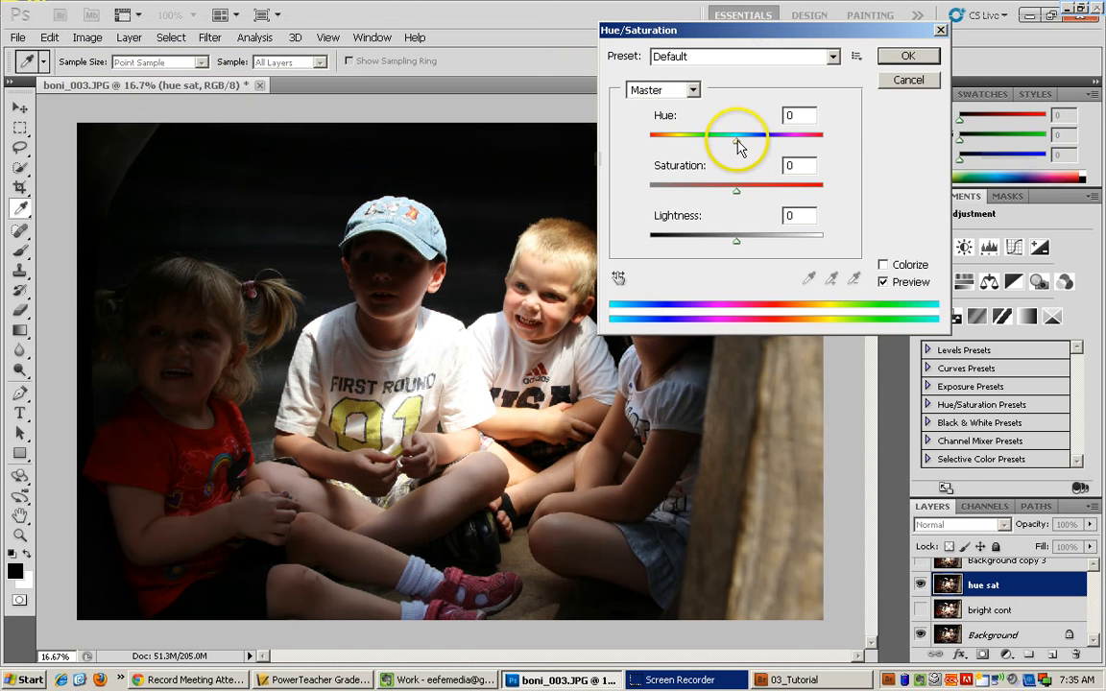
left_click_drag(735, 189, 760, 192)
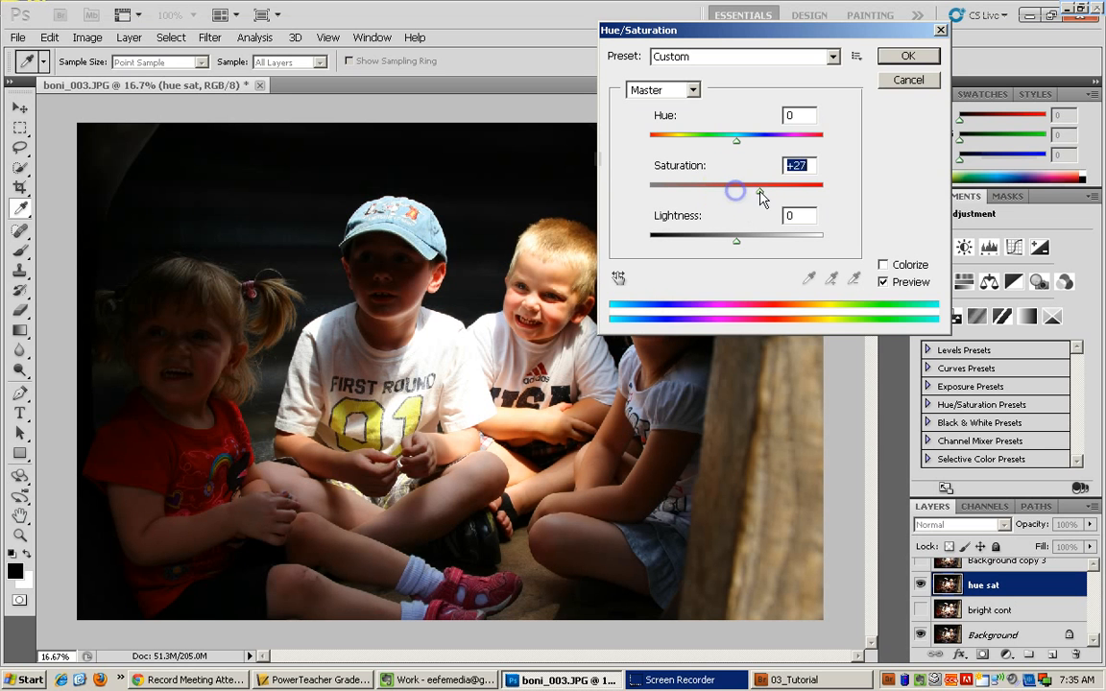
mouse_move(737, 242)
left_mouse_down()
mouse_move(748, 241)
mouse_move(737, 243)
left_mouse_up()
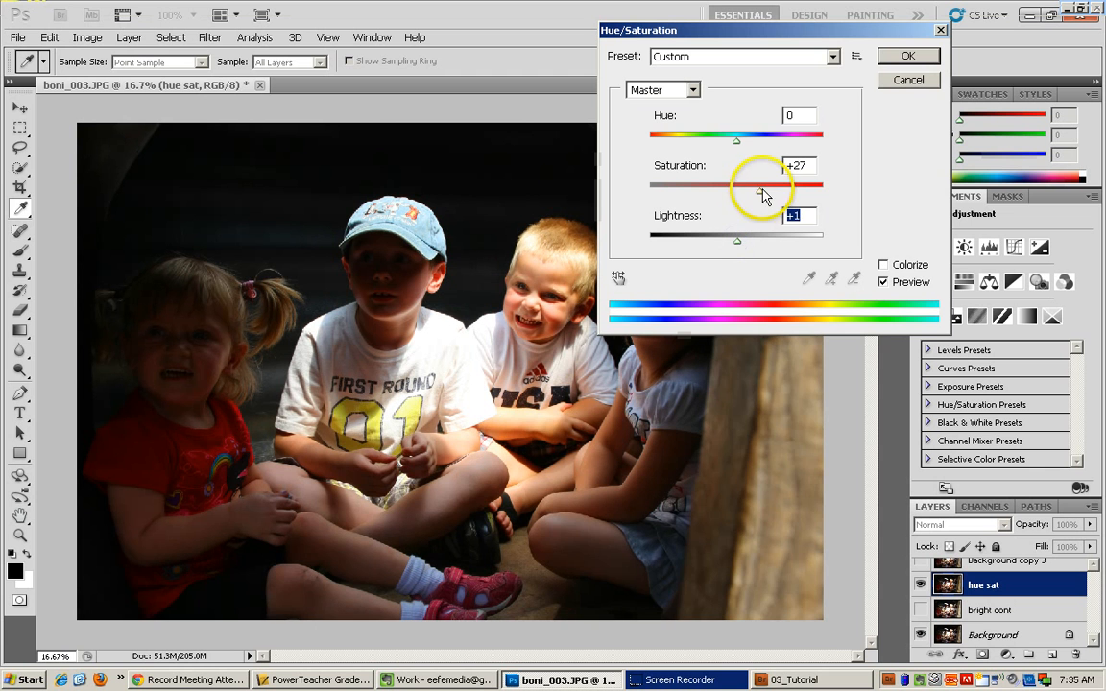
left_click_drag(738, 145, 762, 197)
left_click_drag(737, 241, 740, 246)
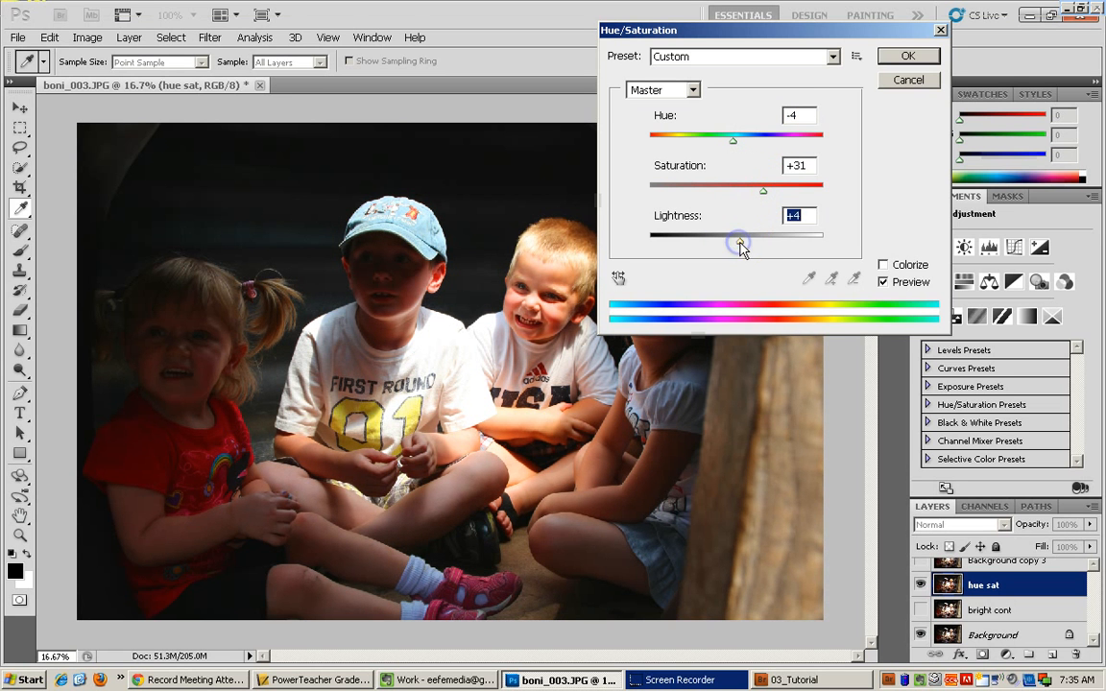
left_click(903, 57)
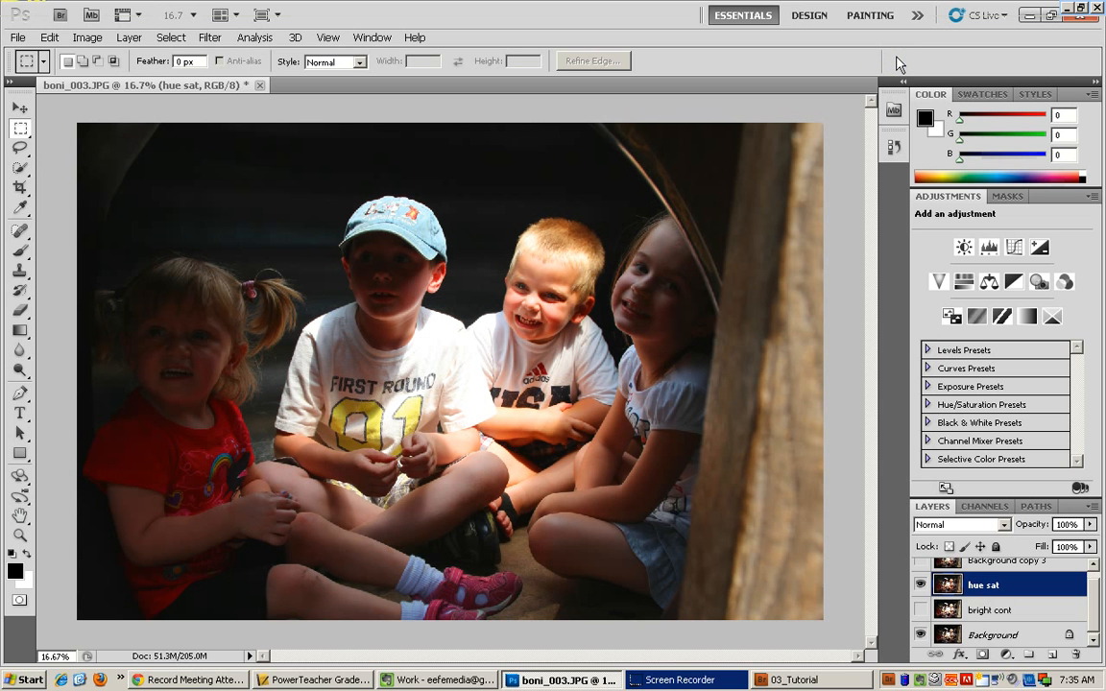
- Hide the hue sat layer and toggle bright cont's visibility to compare it with the original, leaving both hidden
left_click(919, 585)
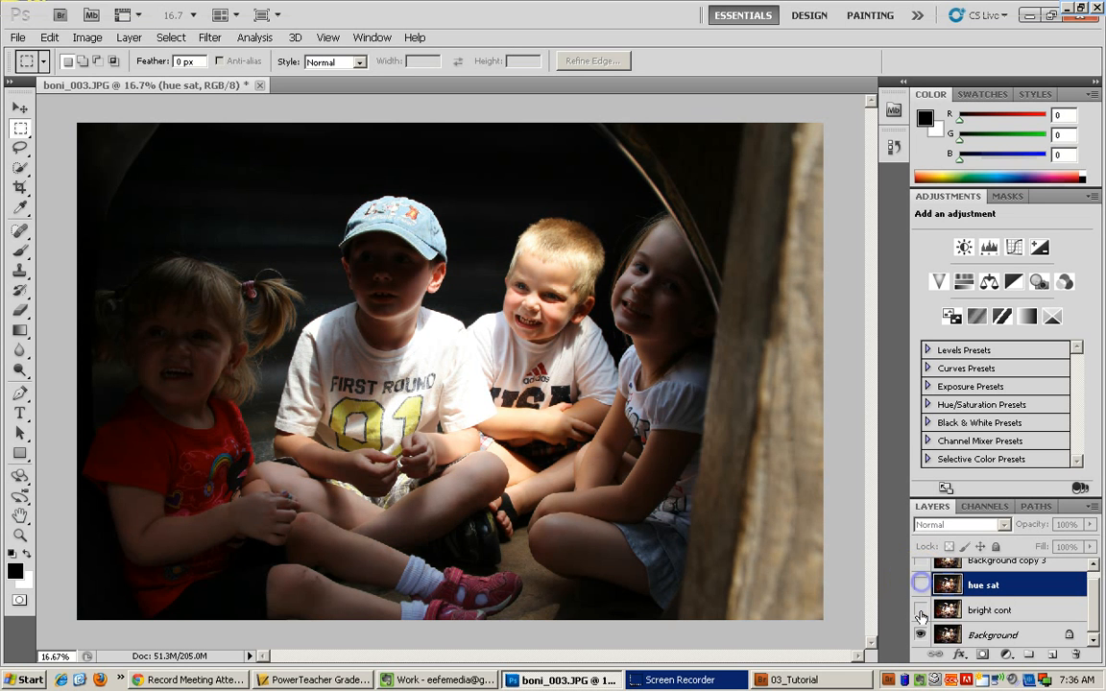
left_click(920, 609)
left_click(920, 611)
left_click(919, 611)
left_click(920, 610)
- Rename the Background copy 3 layer as "shad high"
scroll(1097, 596, "up", 1)
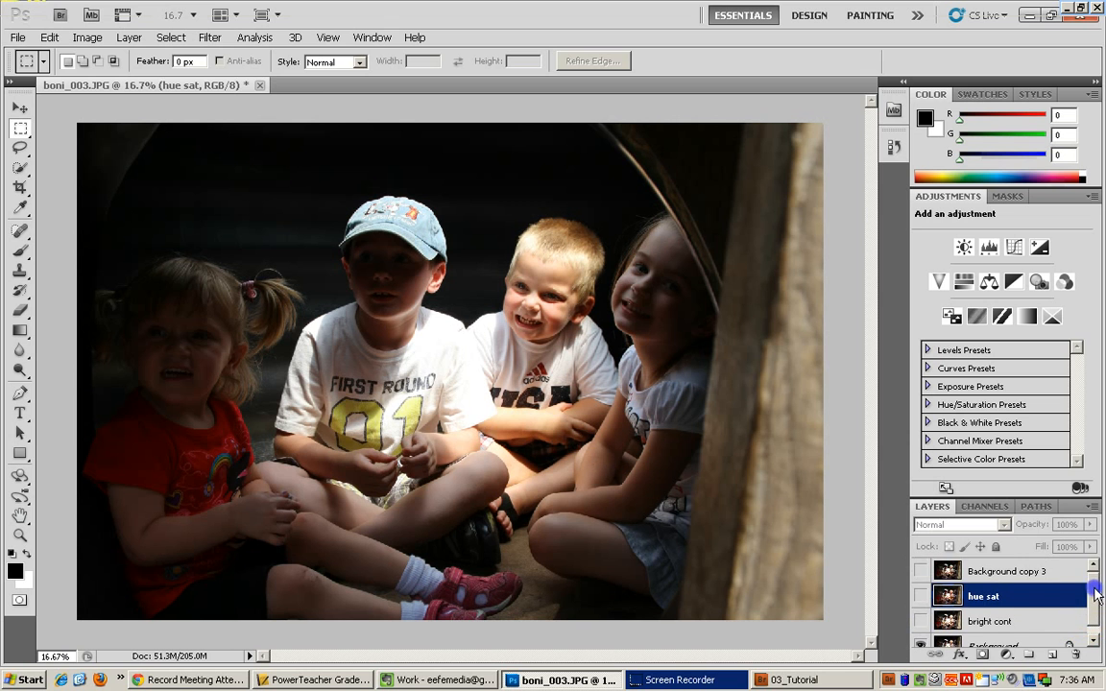
double_click(1019, 570)
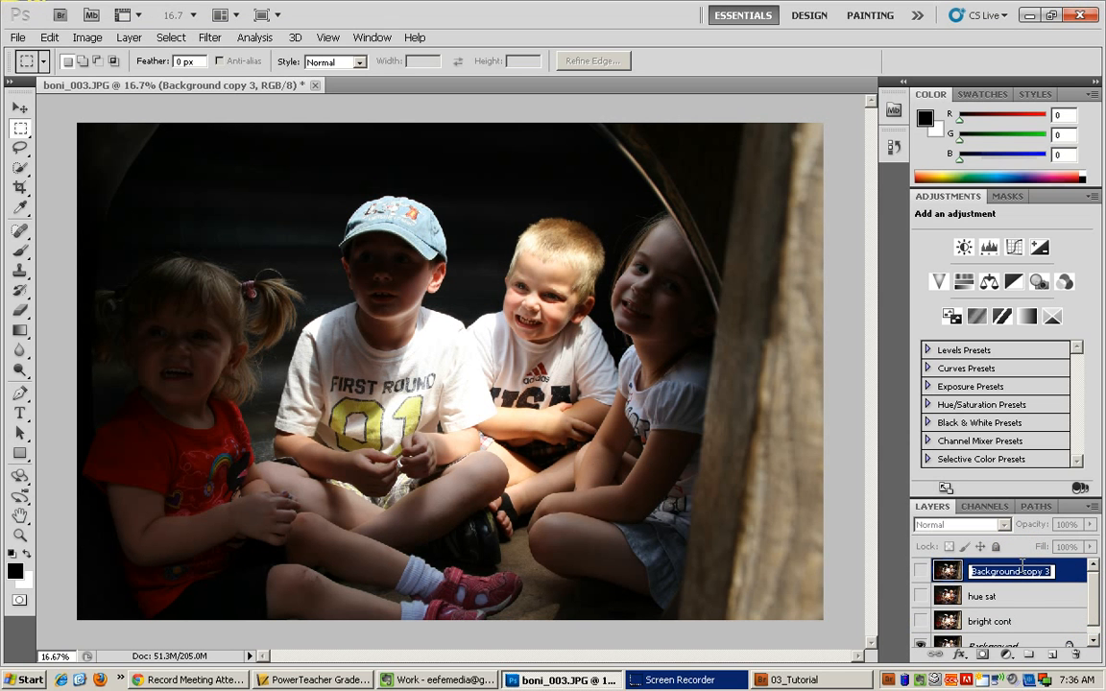
type("shad high")
key("Return")
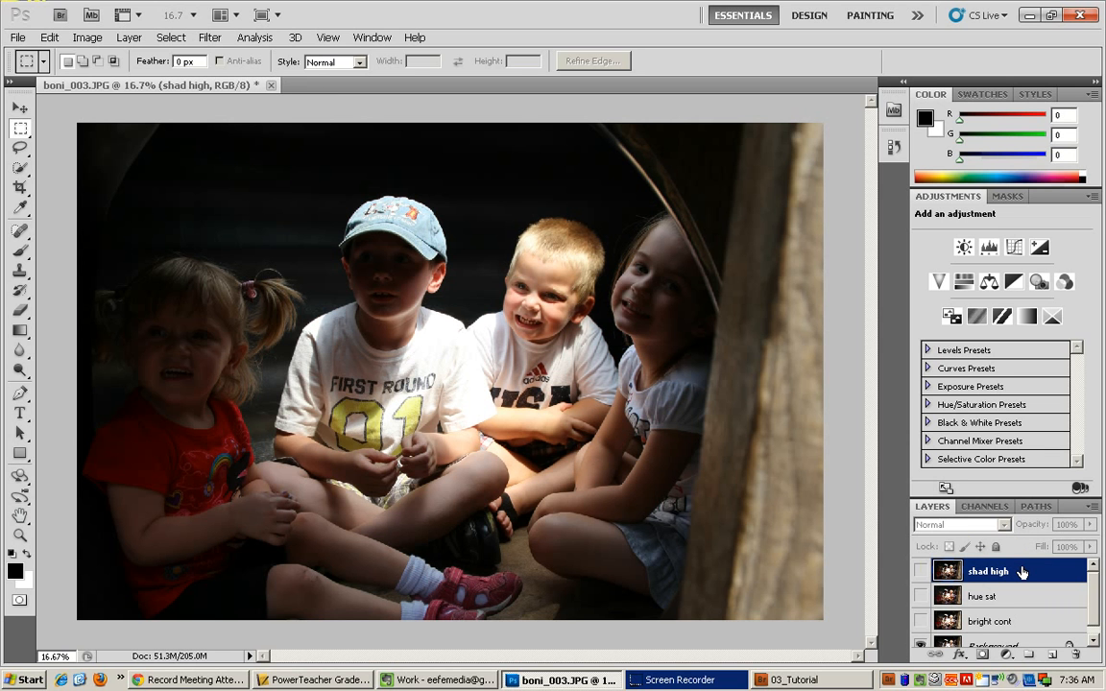
- Show the shad high layer and apply a Shadows/Highlights adjustment to it with a shadows amount of 35%
left_click(921, 571)
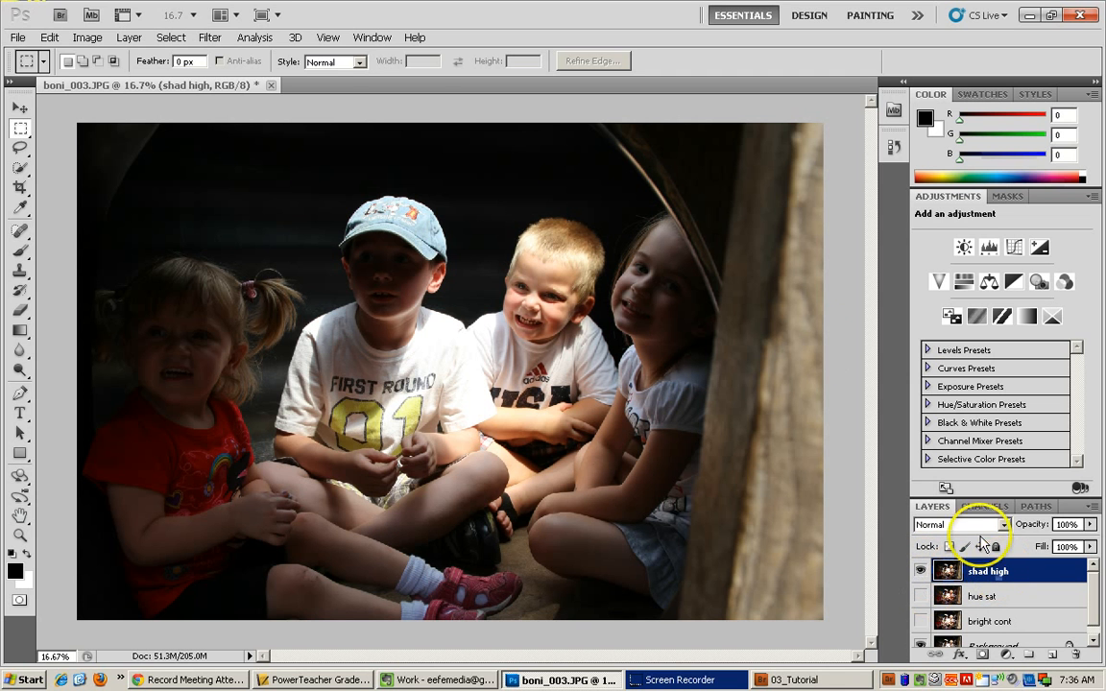
left_click(86, 37)
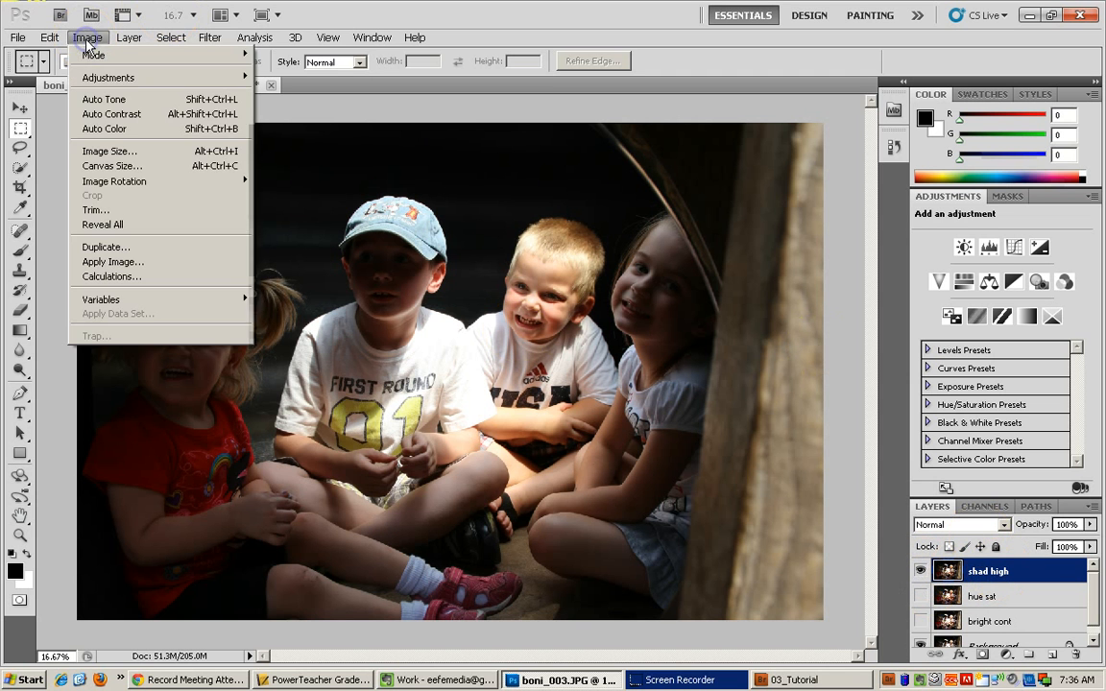
mouse_move(110, 87)
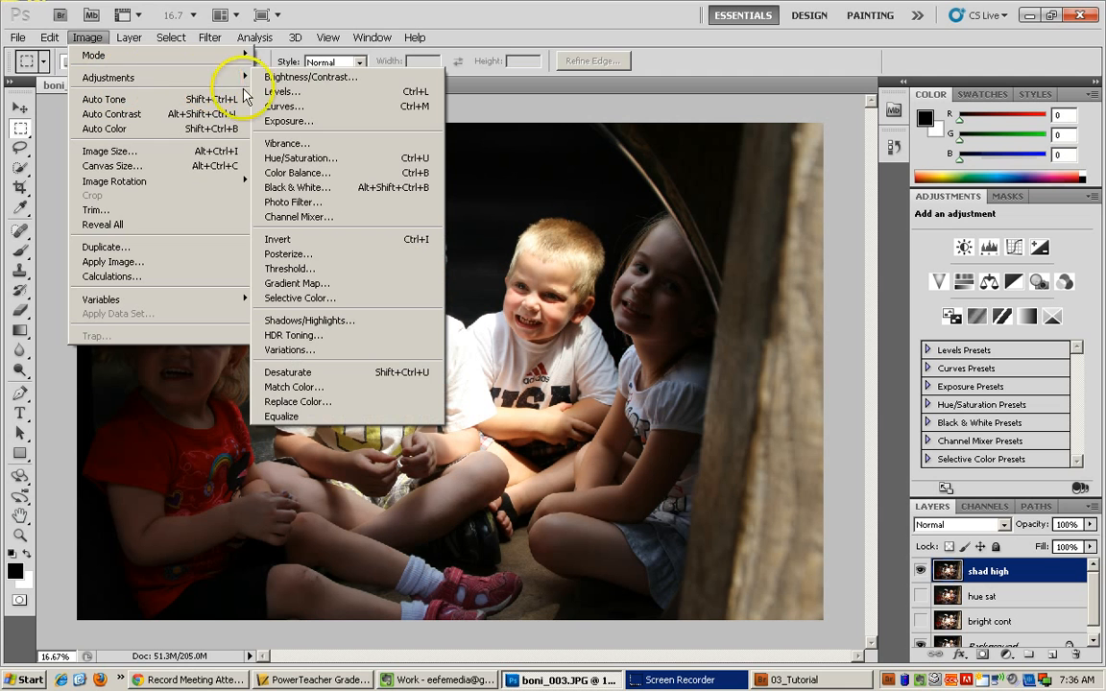
left_click(321, 319)
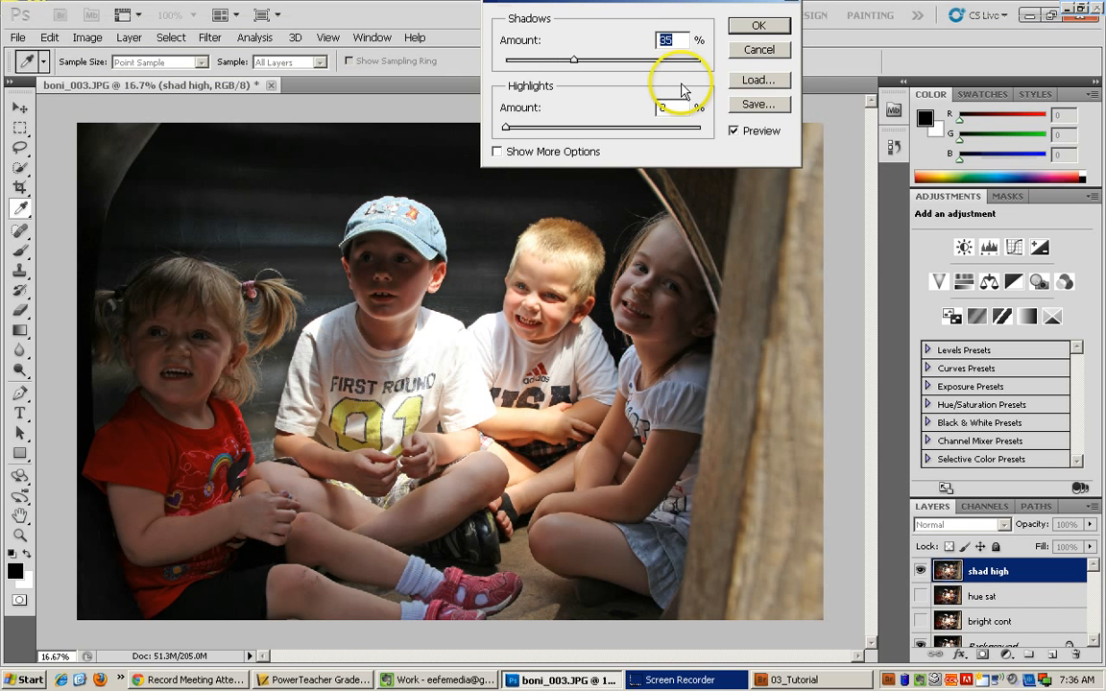
left_click(758, 27)
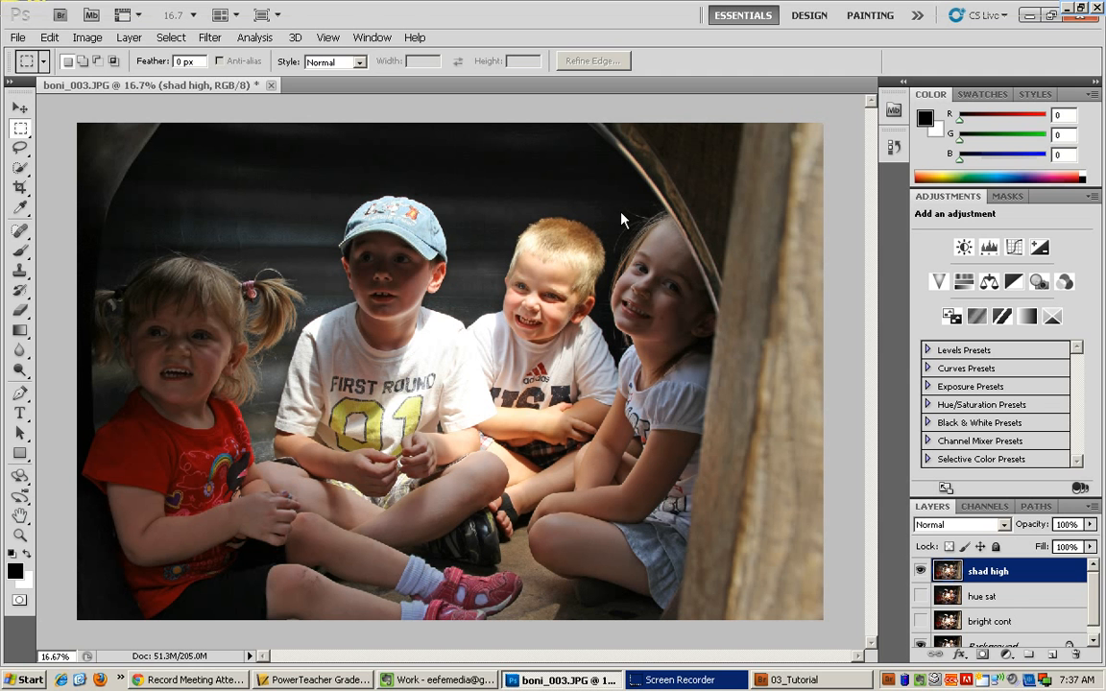
- Toggle the shad high, hue sat and bright cont layers one at a time to compare their adjustments, leaving all three hidden
left_click(921, 571)
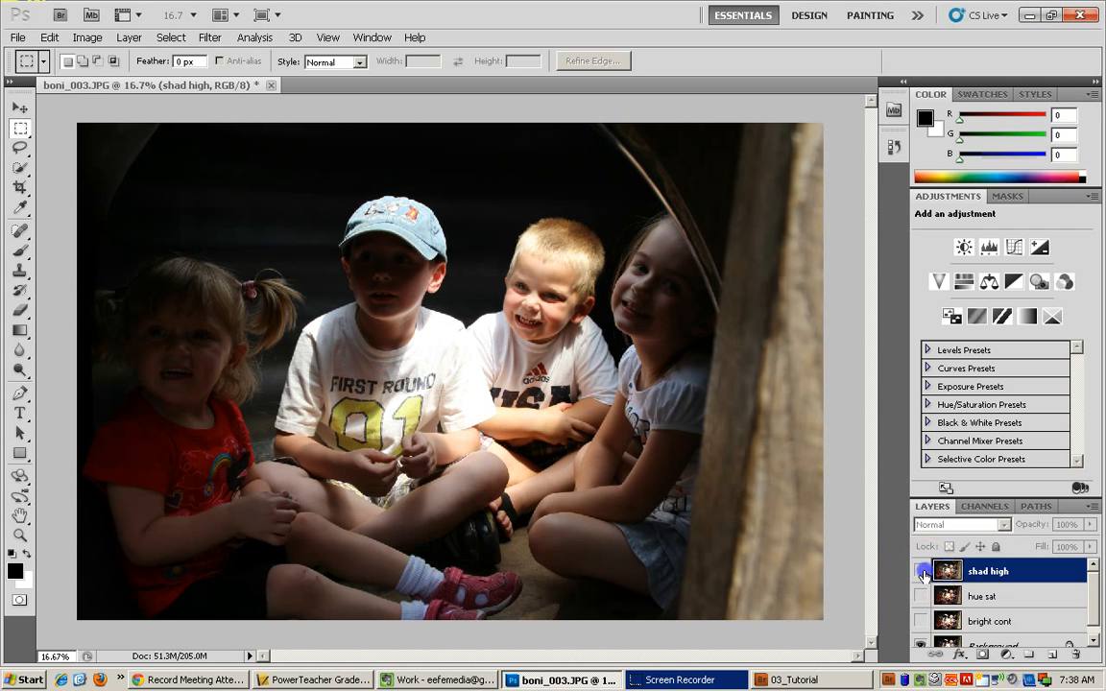
left_click(922, 572)
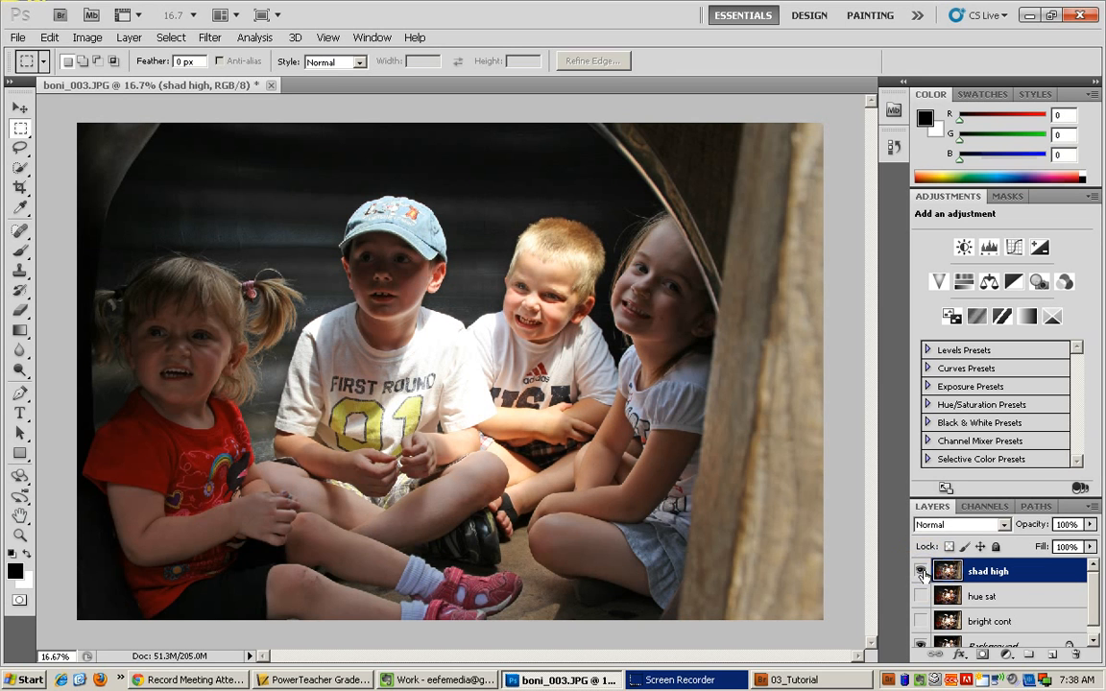
left_click(922, 572)
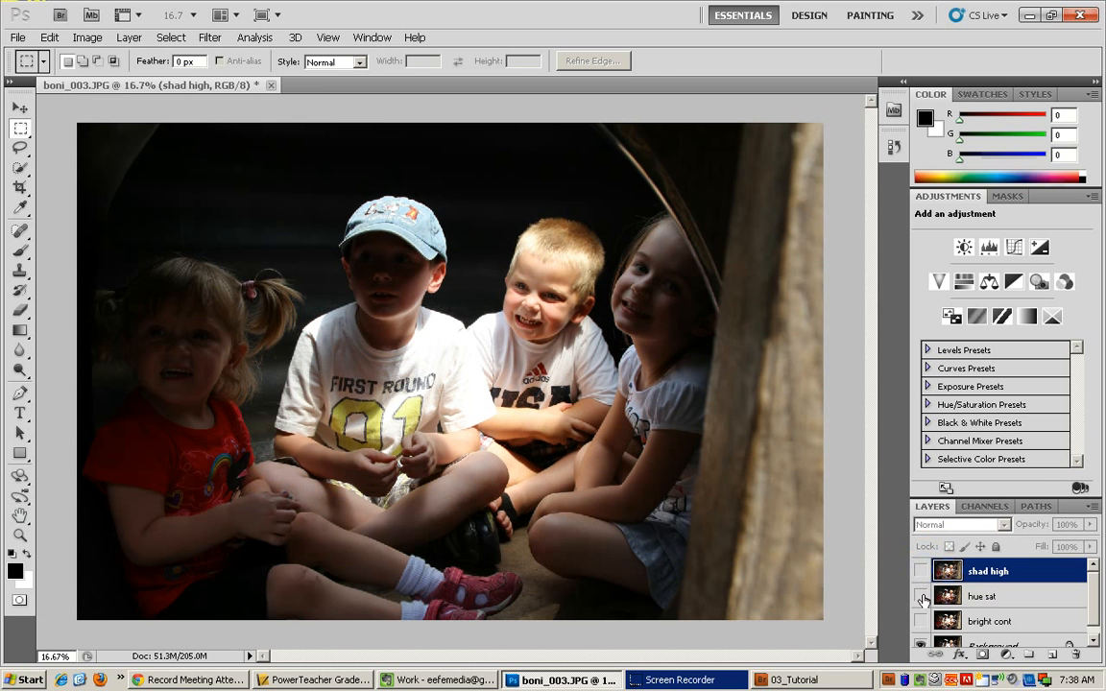
left_click(922, 596)
left_click(922, 596)
left_click(921, 622)
left_click(920, 621)
left_click(921, 596)
left_click(921, 596)
left_click(921, 571)
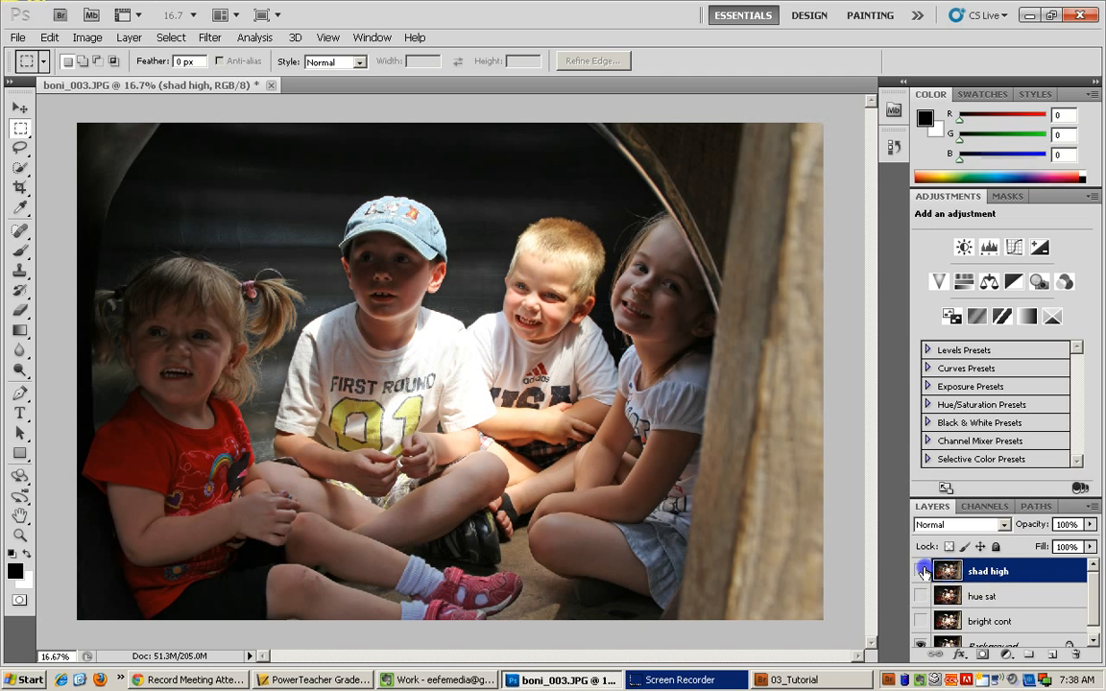
left_click(921, 572)
- Duplicate the Background layer within boni_003.JPG and name the copy "auto"
left_click(992, 644)
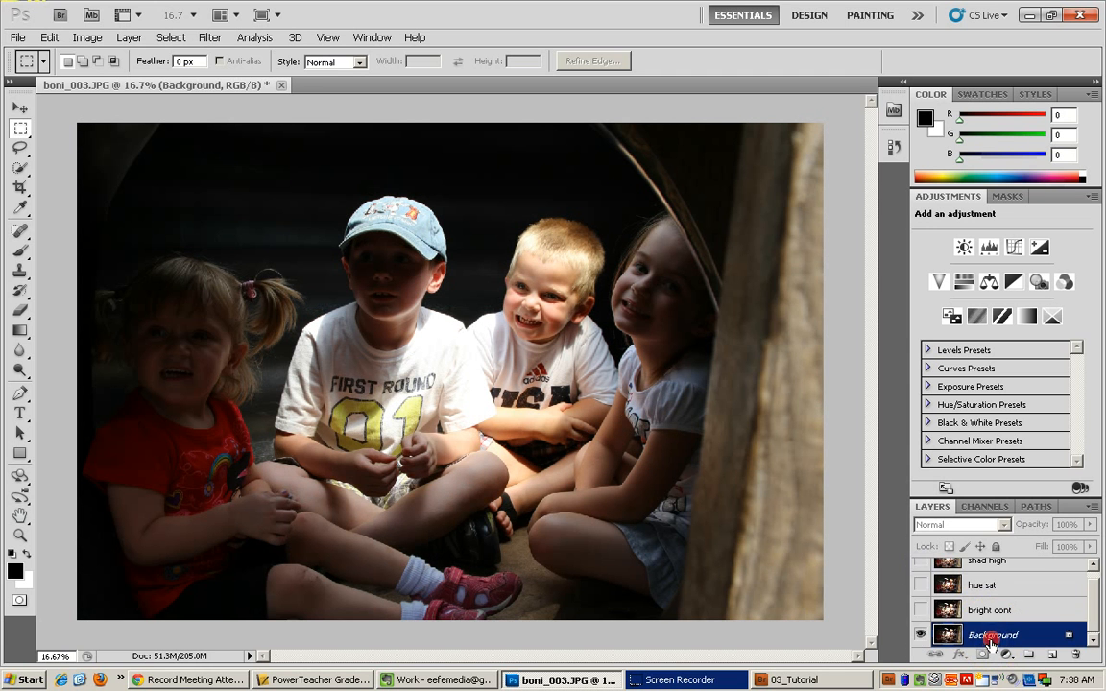
right_click(992, 641)
left_click(970, 551)
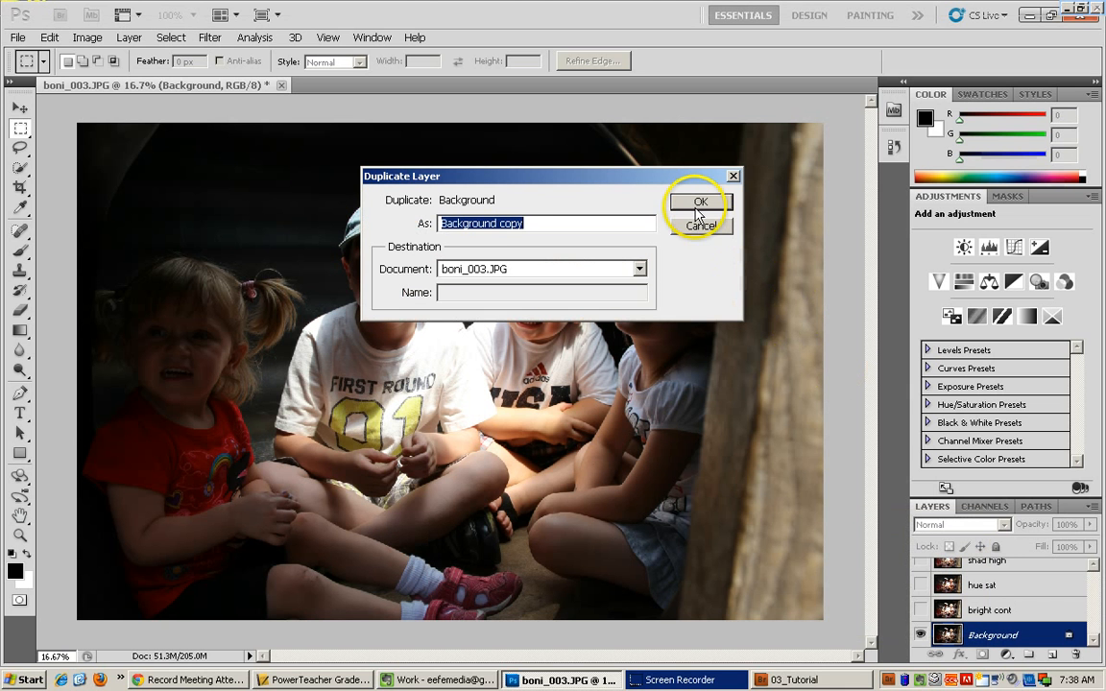
type("auto")
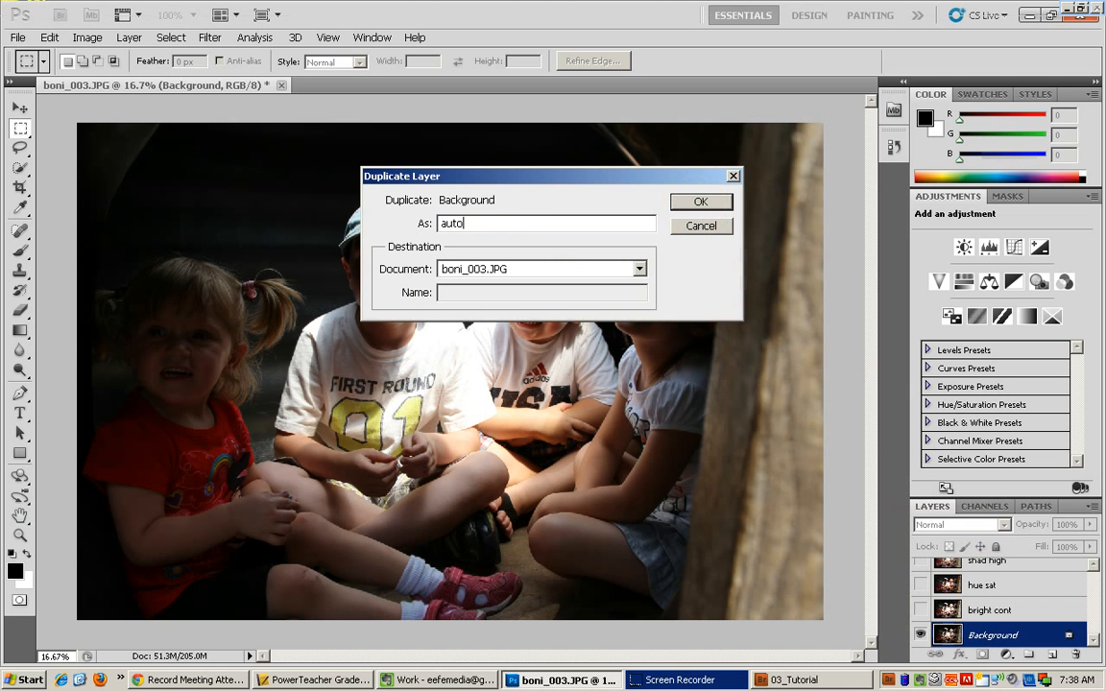
left_click(701, 203)
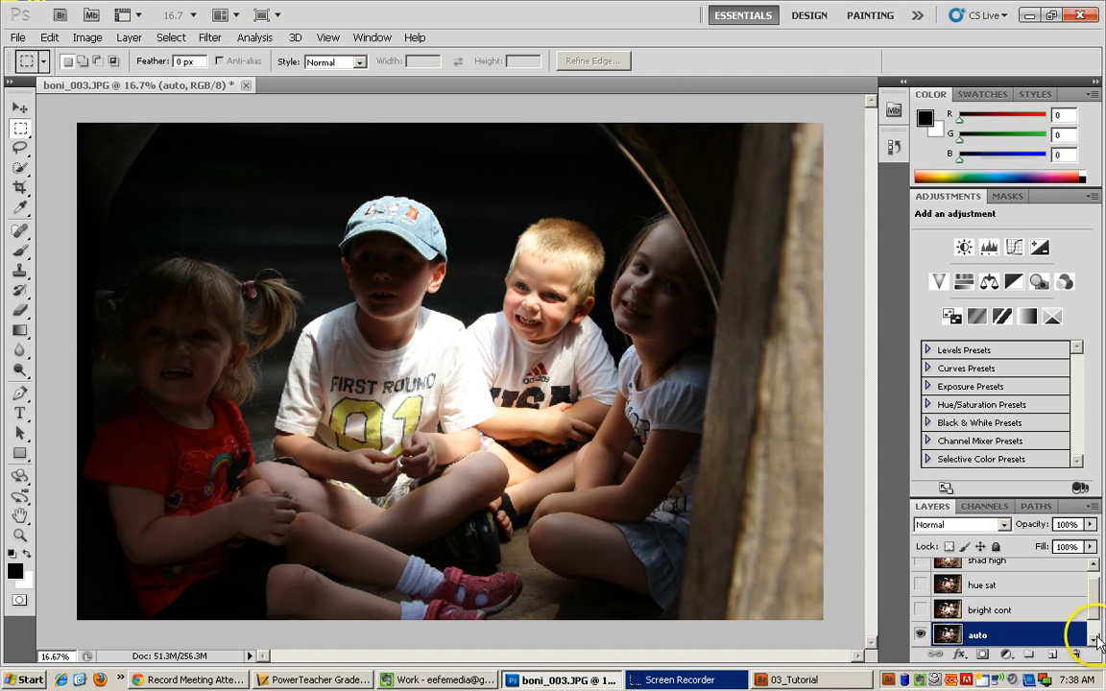
- Apply the Auto Contrast correction to the auto layer
mouse_move(1095, 603)
left_mouse_down()
mouse_move(1093, 588)
mouse_move(1096, 614)
left_mouse_up()
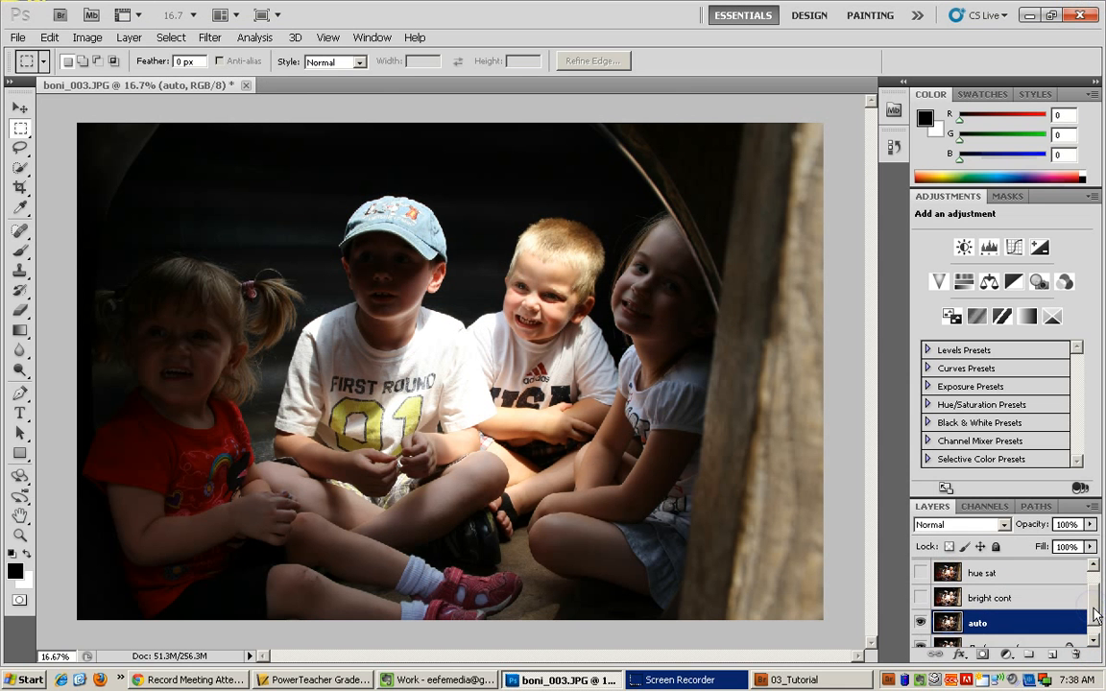
left_click(87, 38)
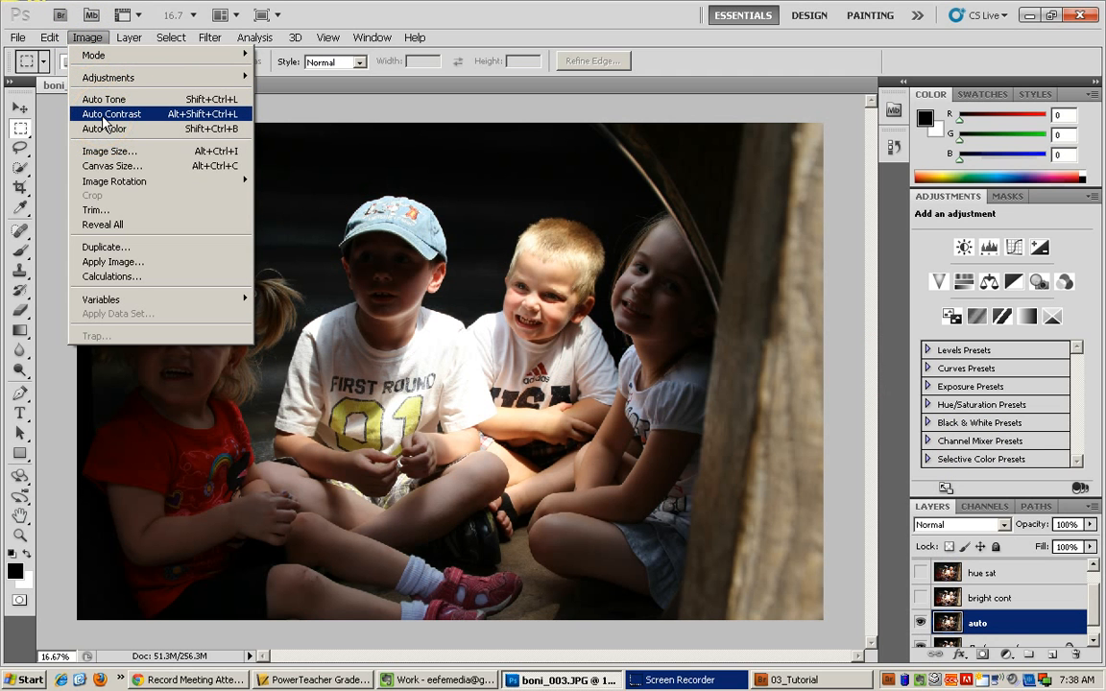
left_click(104, 116)
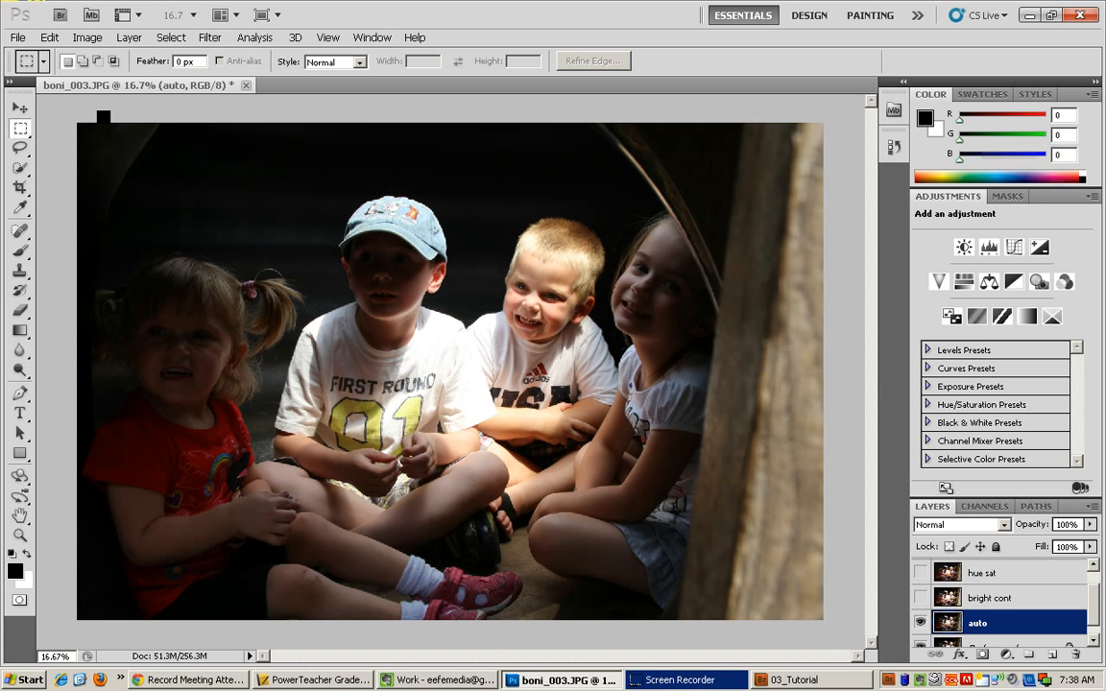
- Try the Auto Color correction on the auto layer and undo it
left_click(88, 37)
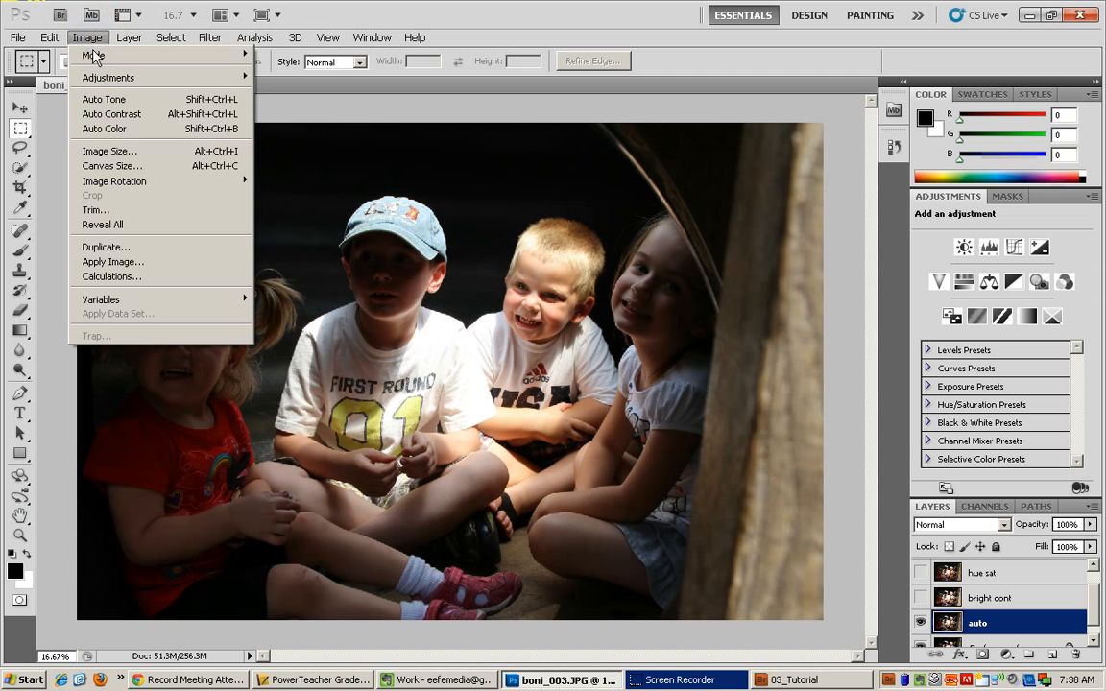
left_click(105, 131)
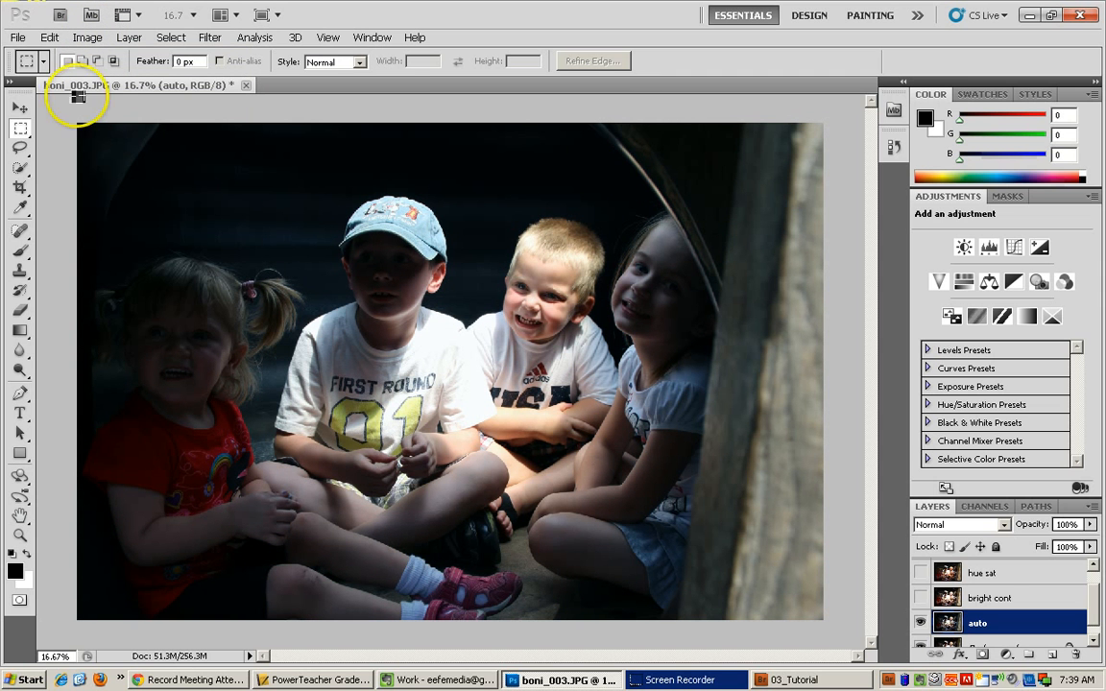
left_click(49, 38)
left_click(54, 55)
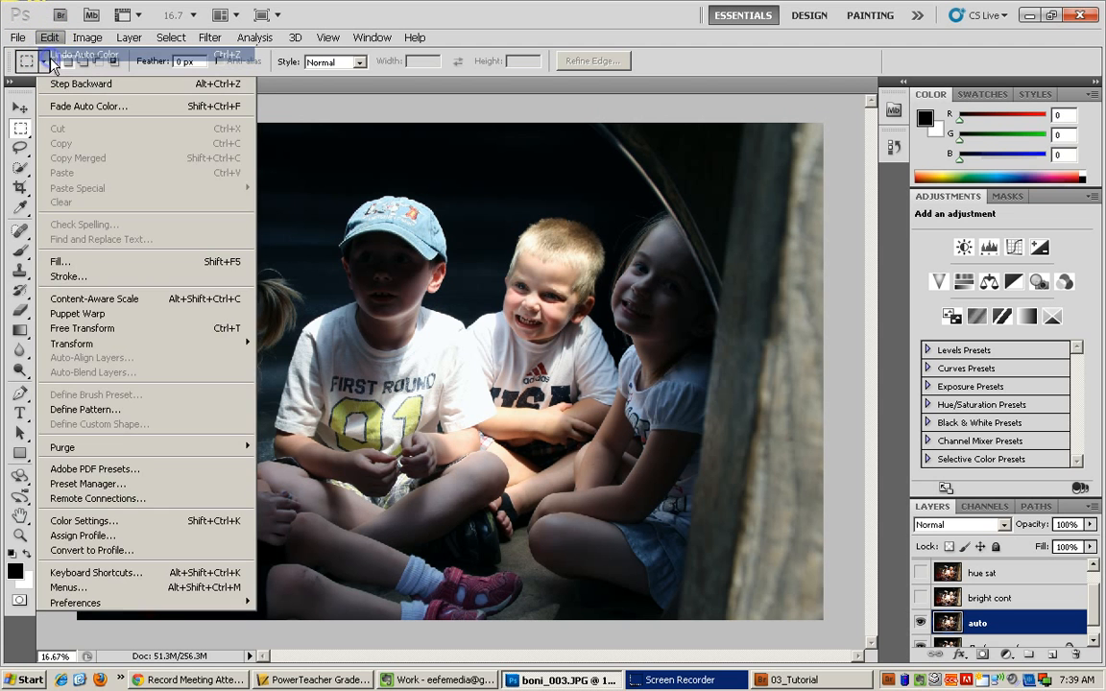
- Apply the Auto Tone correction to the auto layer
left_click(85, 39)
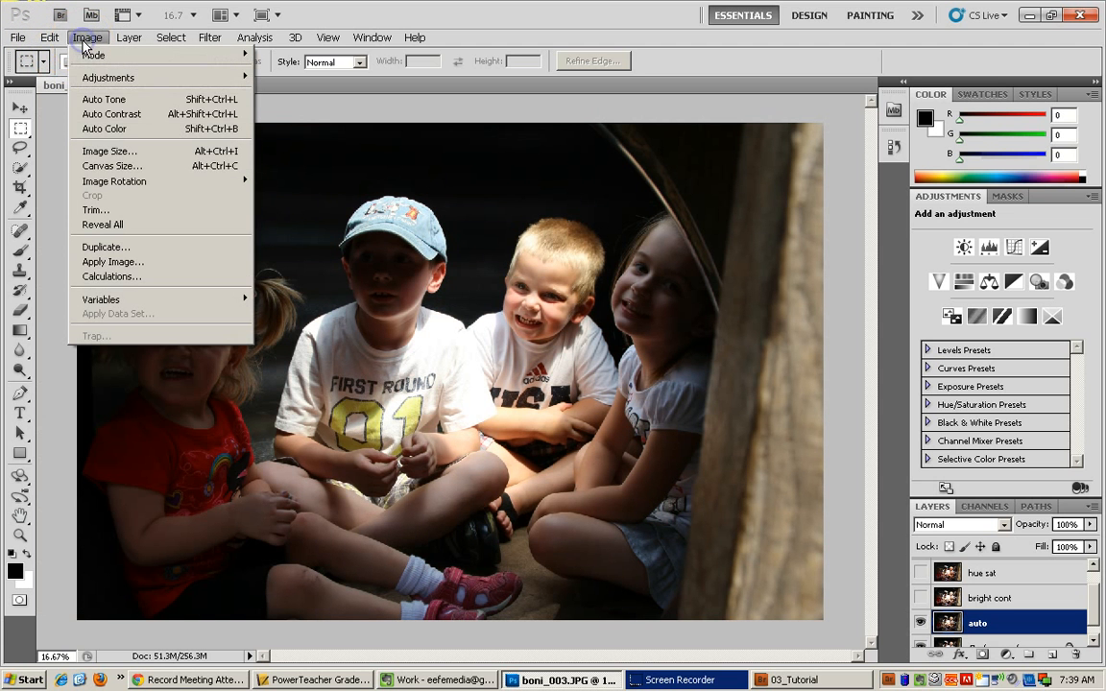
left_click(99, 100)
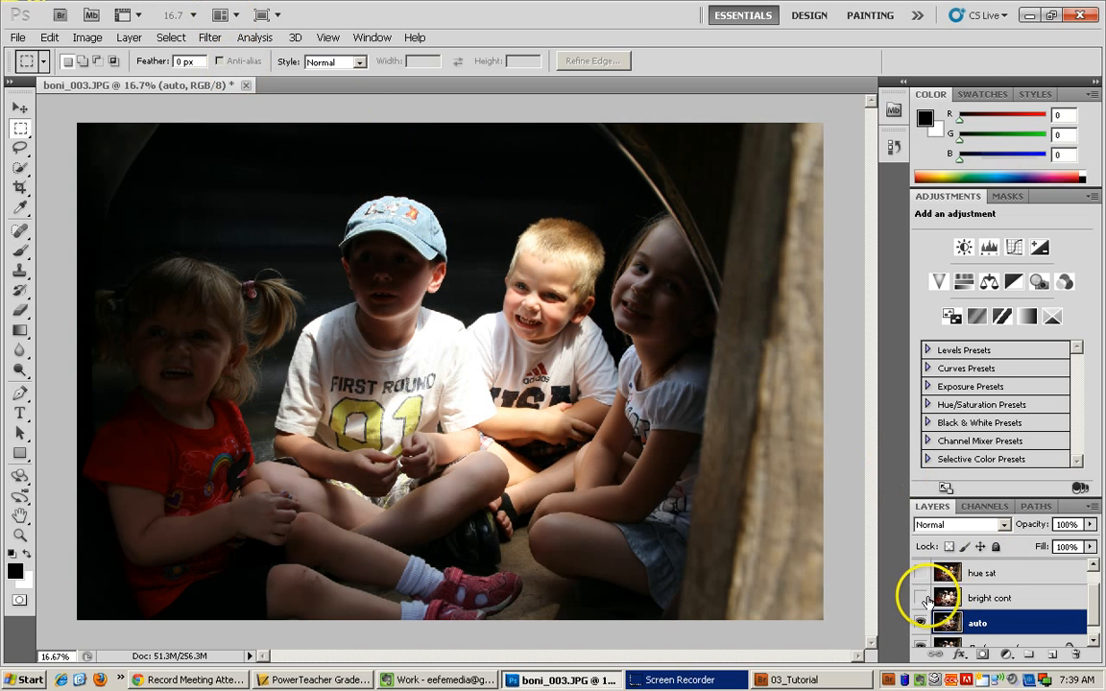
- Show the shad high layer, hide the auto layer, and make shad high the active layer
left_click_drag(1094, 601, 1095, 574)
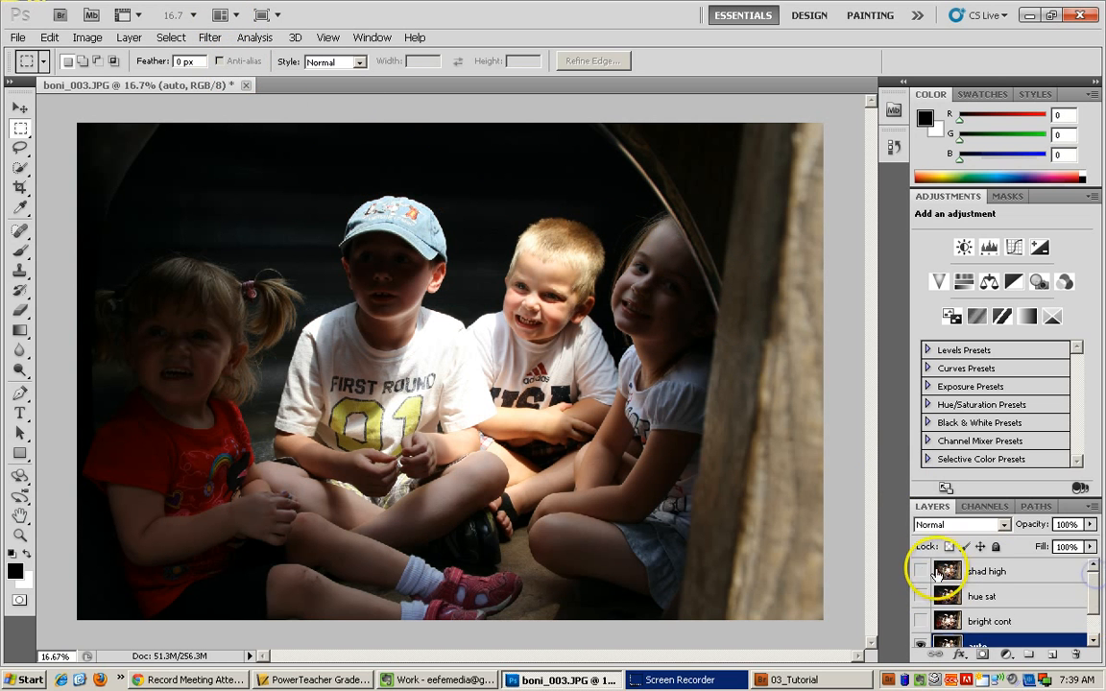
left_click(920, 573)
left_click(920, 645)
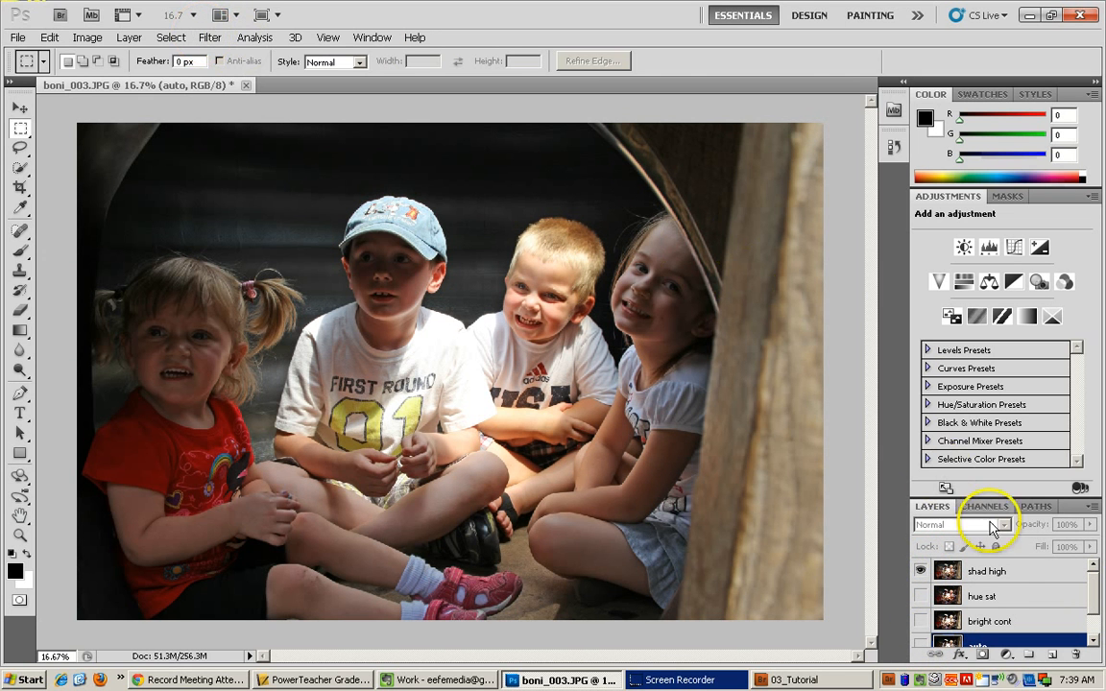
left_click(993, 573)
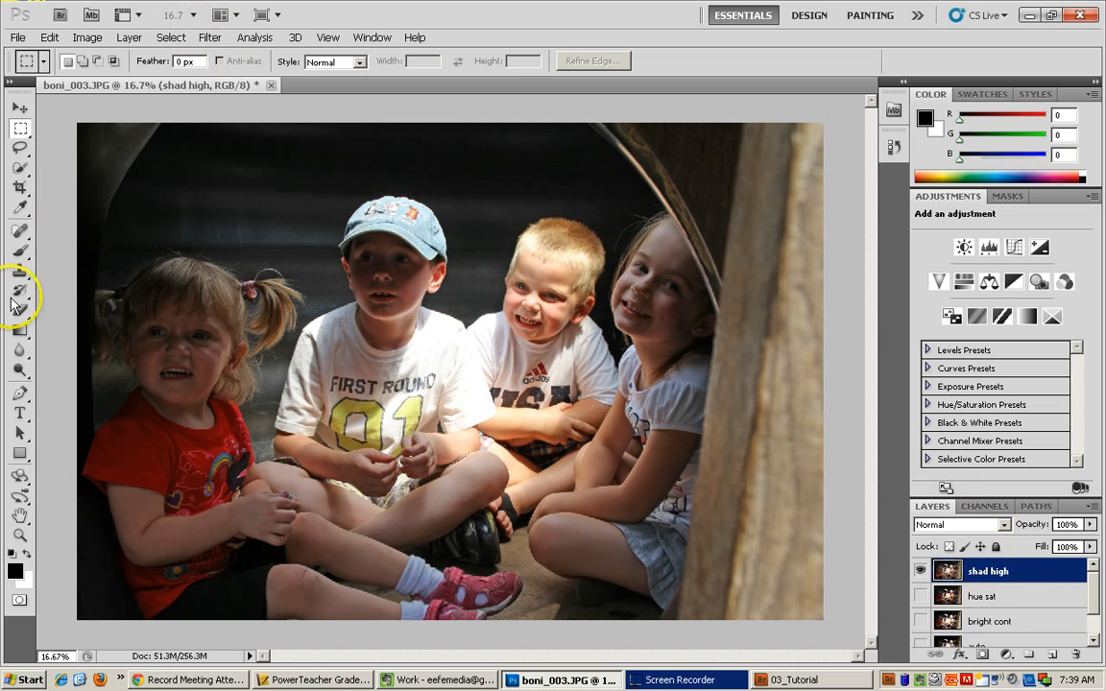
- Activate the Sharpen Tool from the group of blur, sharpen and smudge tools
left_click(22, 352)
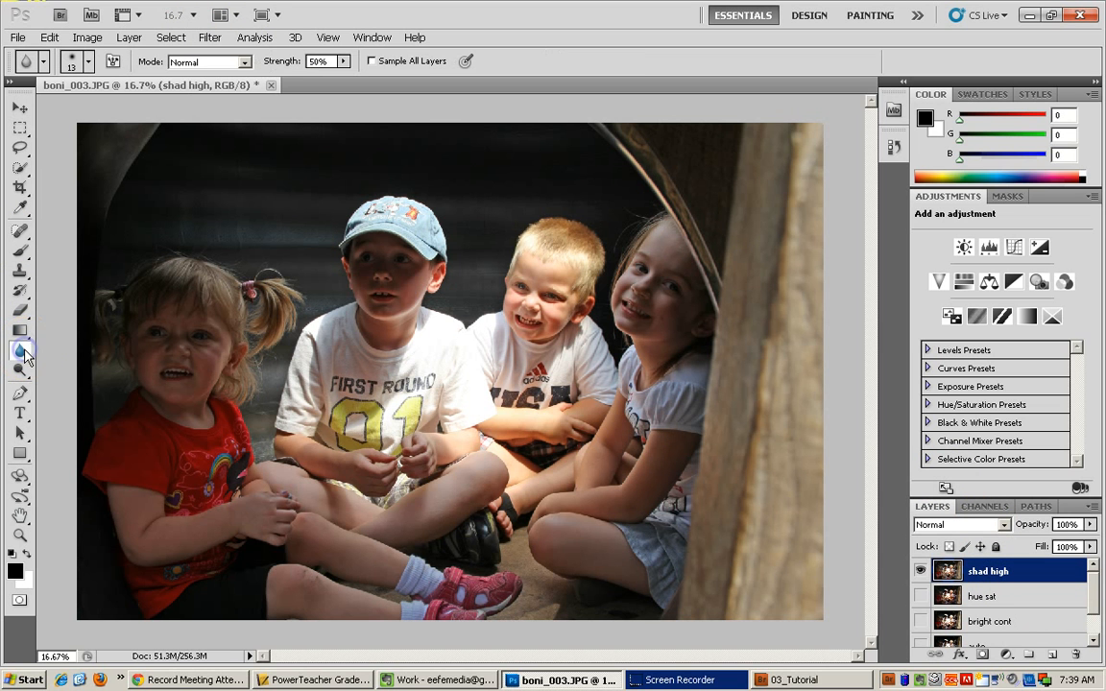
left_click(23, 352)
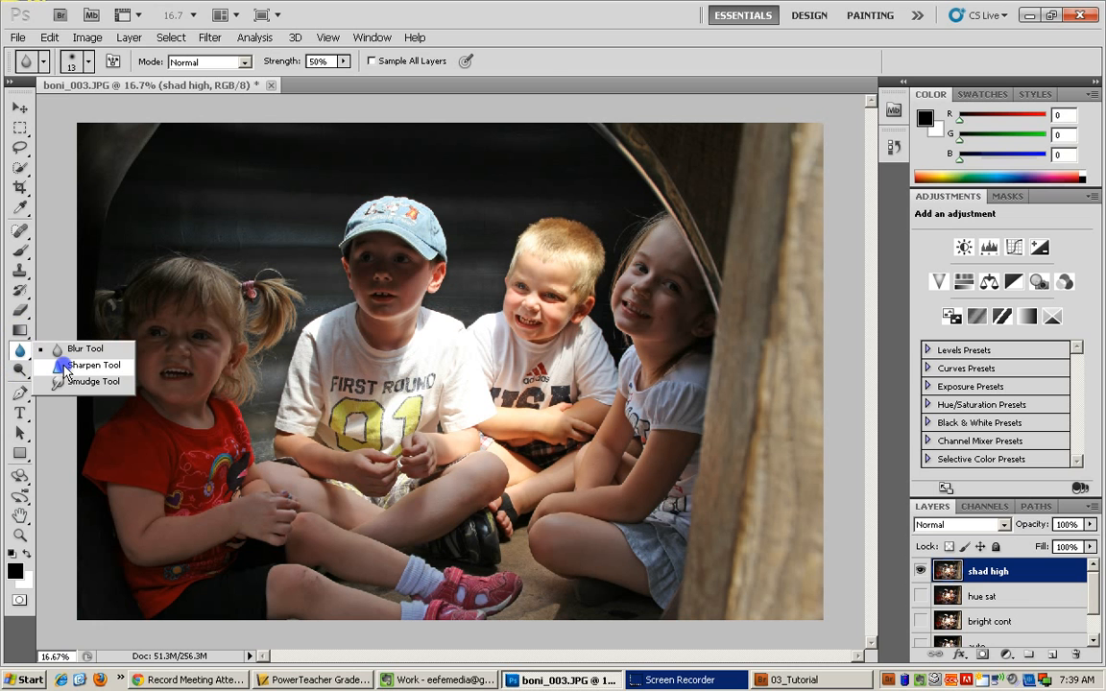
left_click(64, 366)
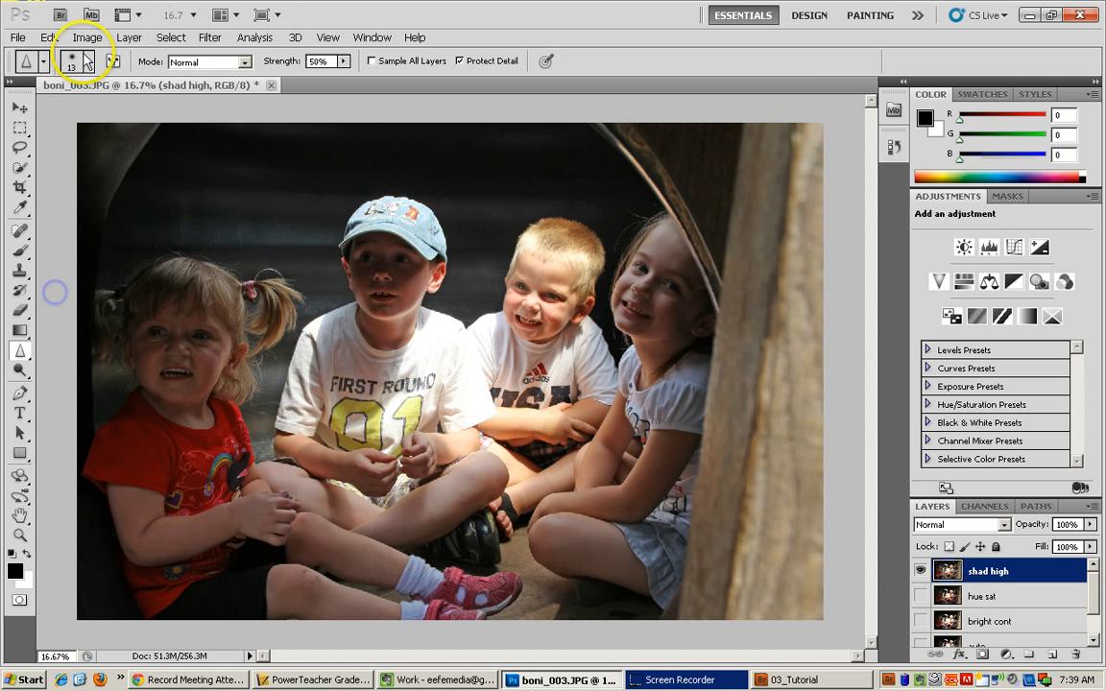
- Apply the Smart Sharpen filter to the shad high layer with an amount of 187% and a radius of 2.3 px
left_click(211, 38)
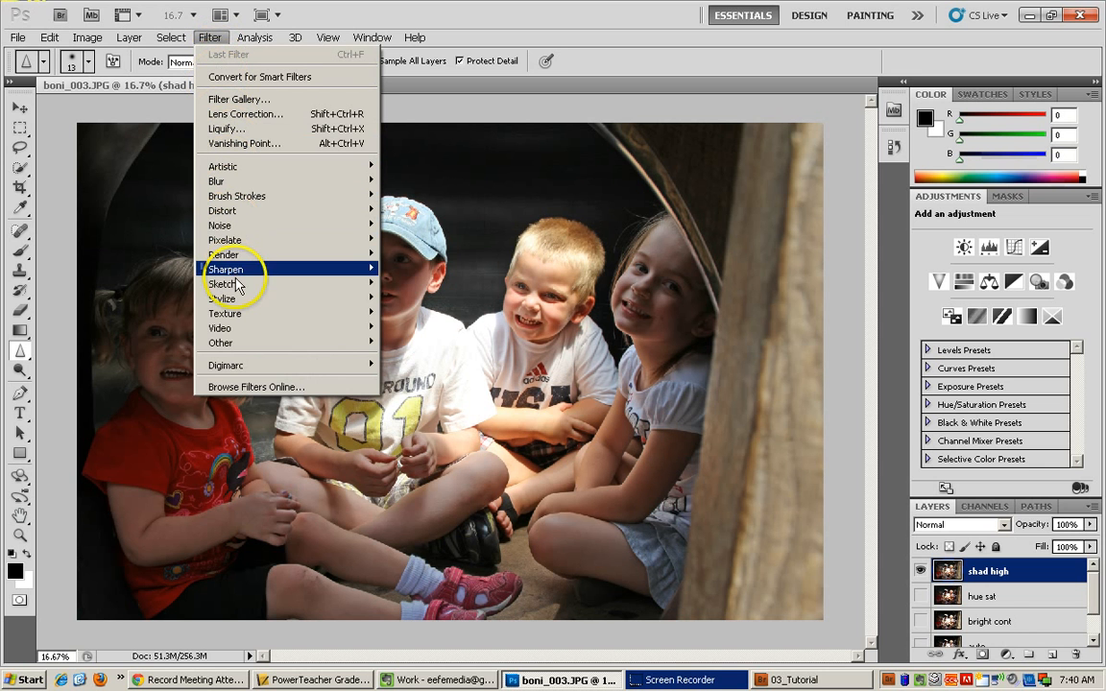
mouse_move(231, 270)
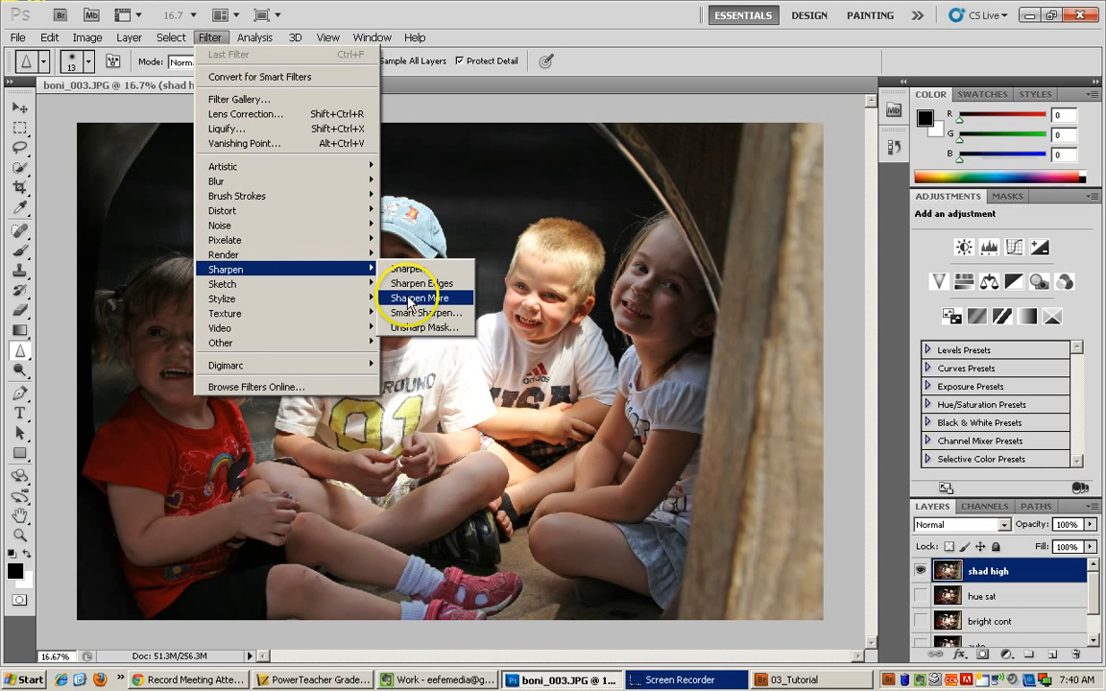
left_click(411, 313)
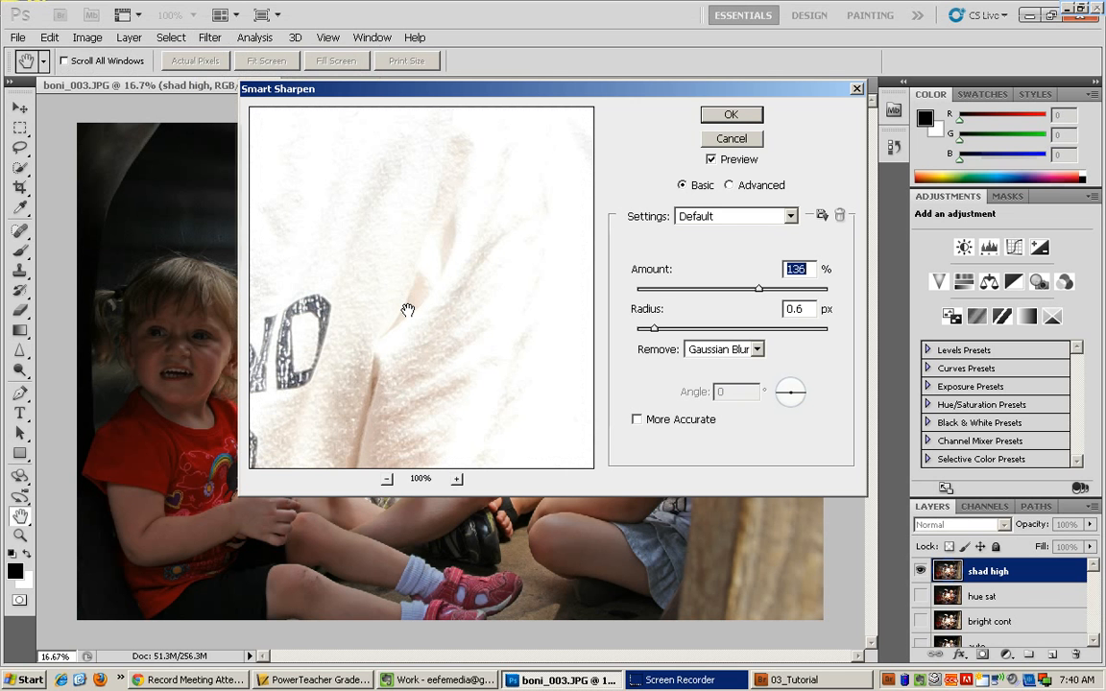
left_click(387, 479)
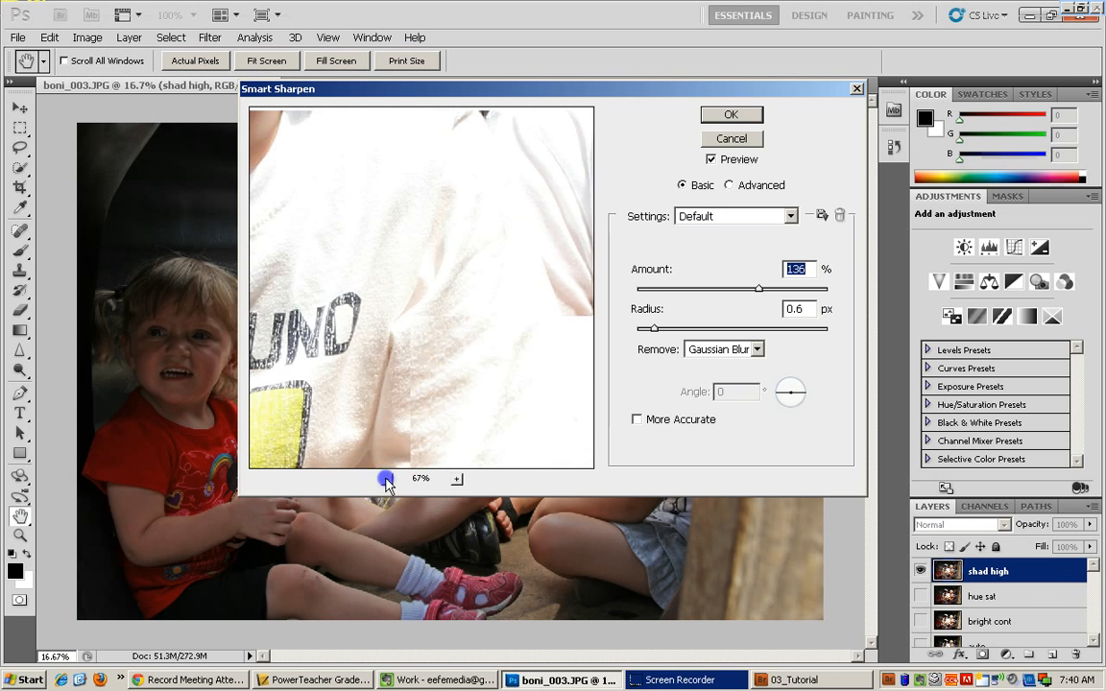
left_click(387, 479)
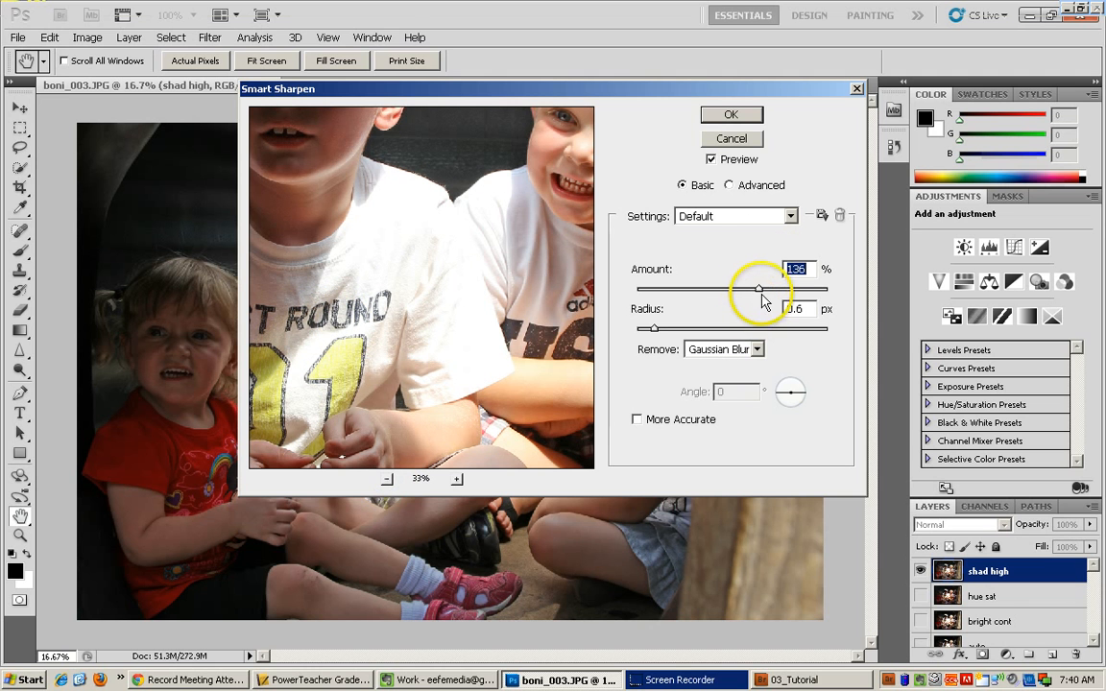
left_click_drag(760, 292, 769, 289)
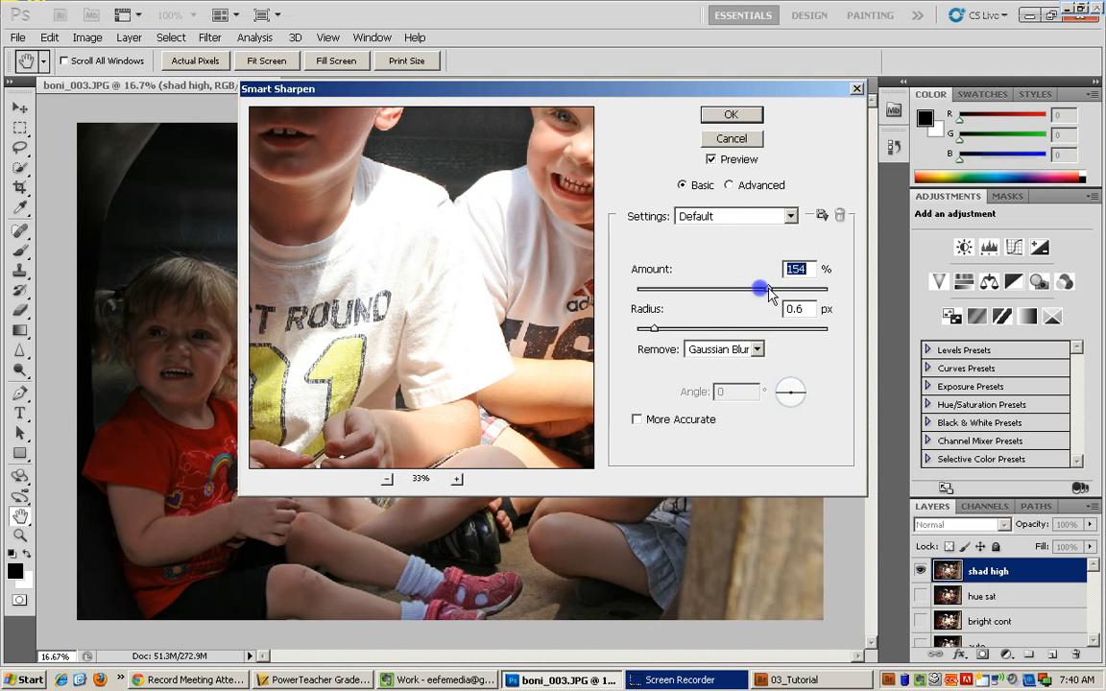
left_click_drag(654, 329, 665, 329)
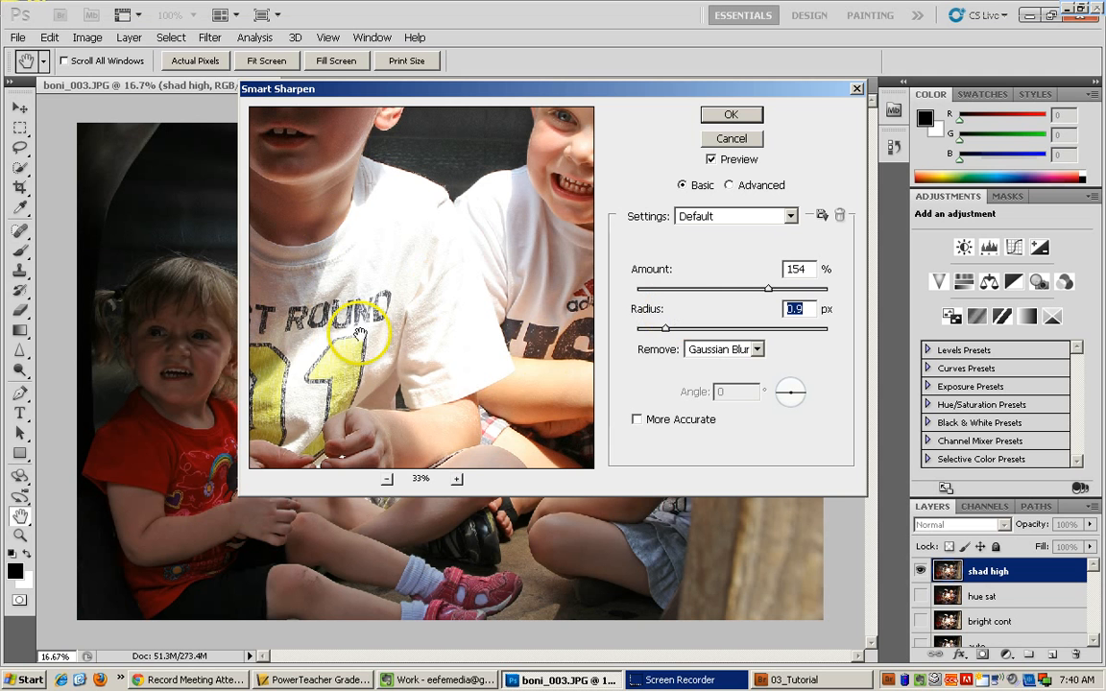
left_click_drag(767, 286, 785, 289)
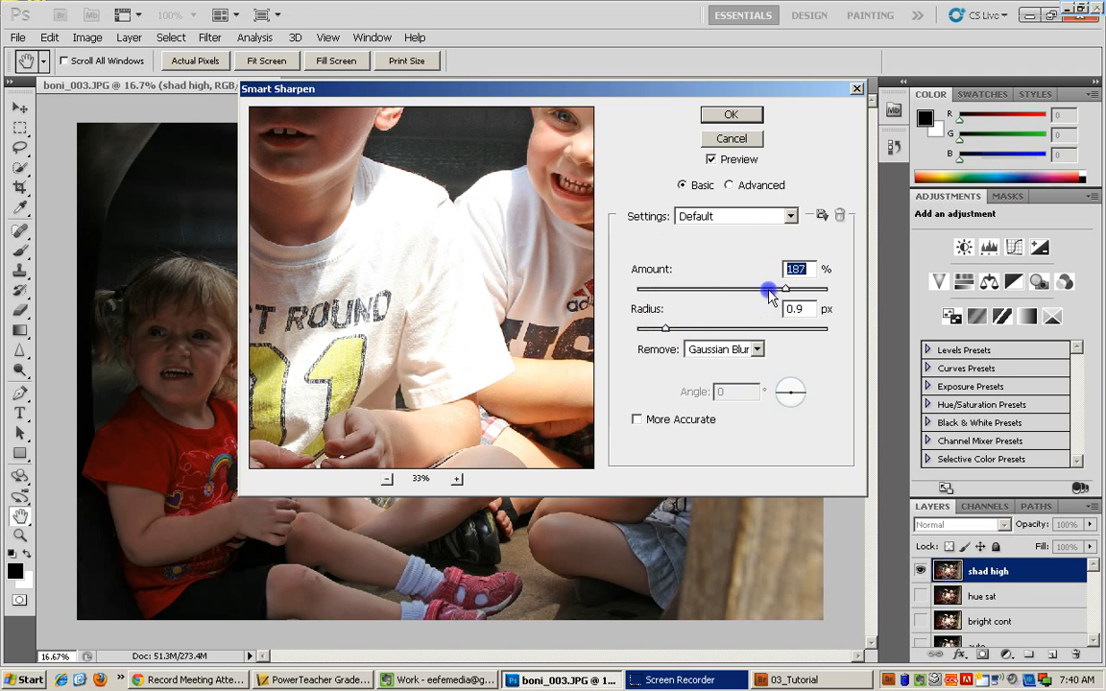
left_click_drag(666, 329, 835, 331)
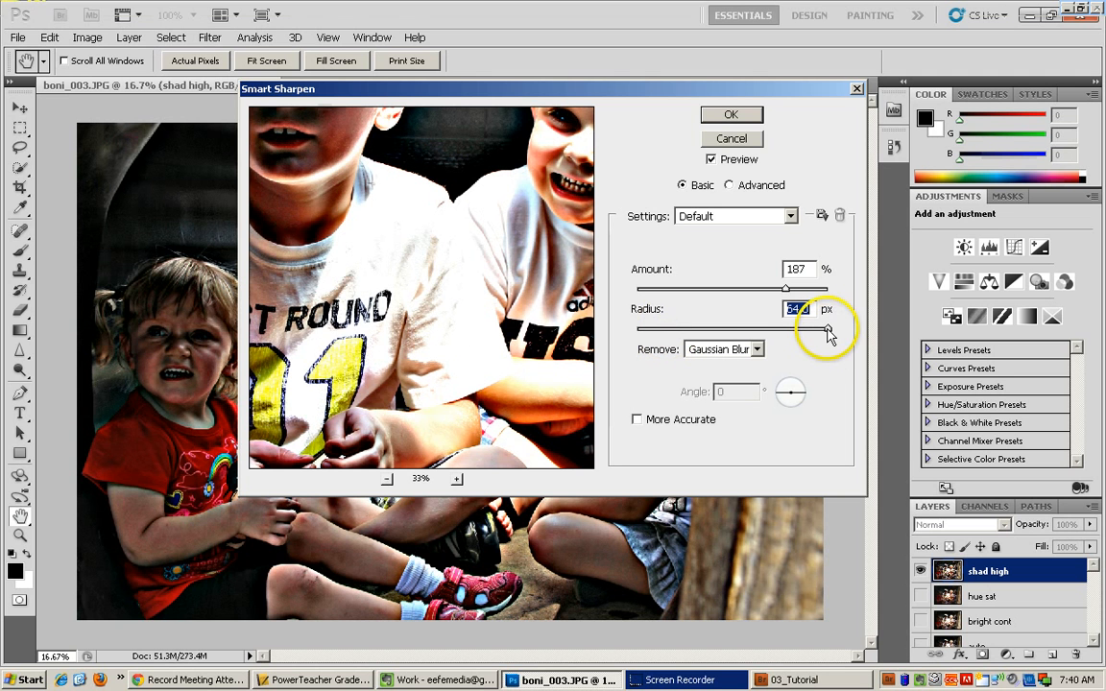
left_click_drag(828, 331, 686, 328)
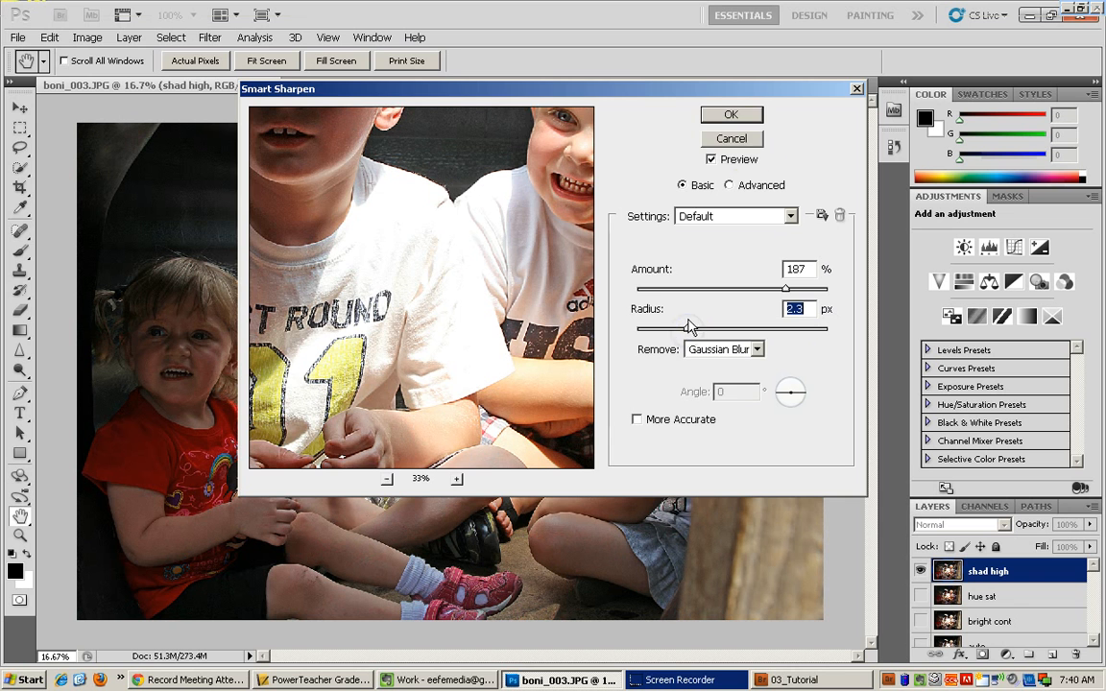
left_click(743, 116)
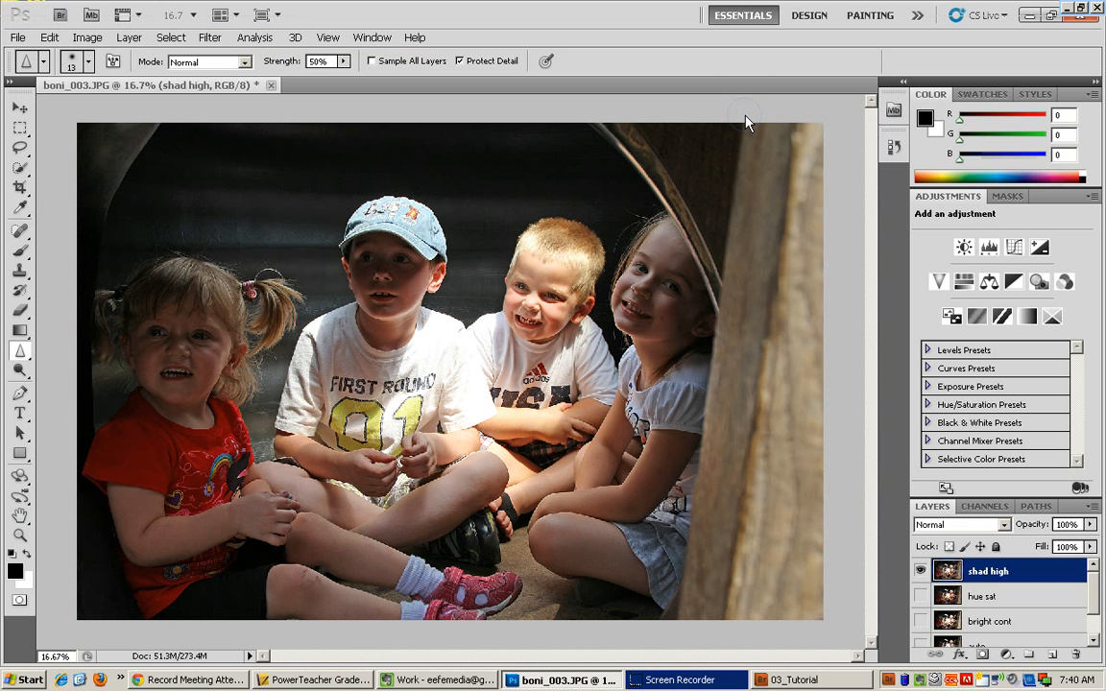